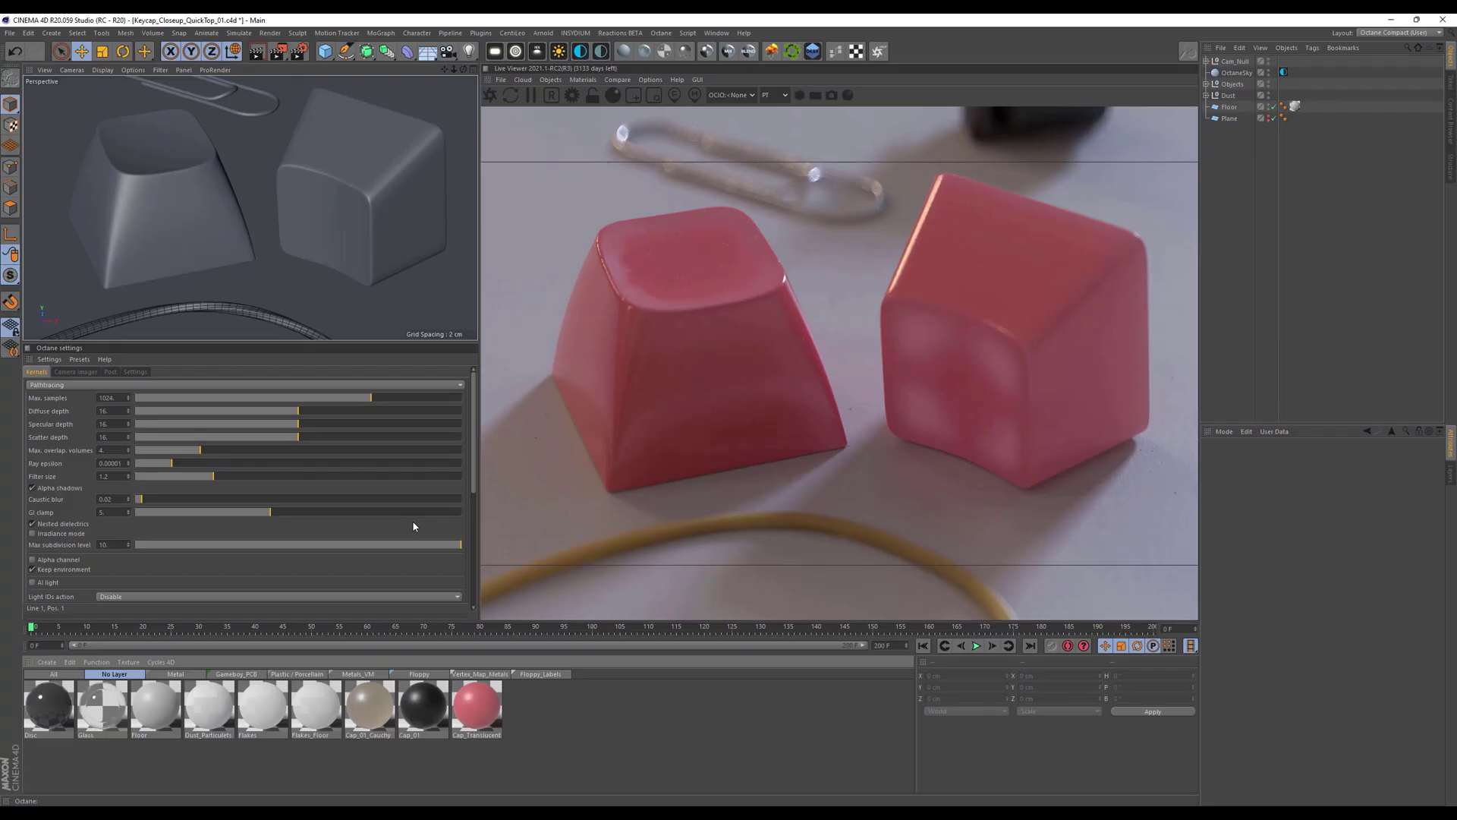
# Step: Point Octane's colour management at the aces_1.2/config.ocio file
pyautogui.click(135, 371)
pyautogui.click(149, 385)
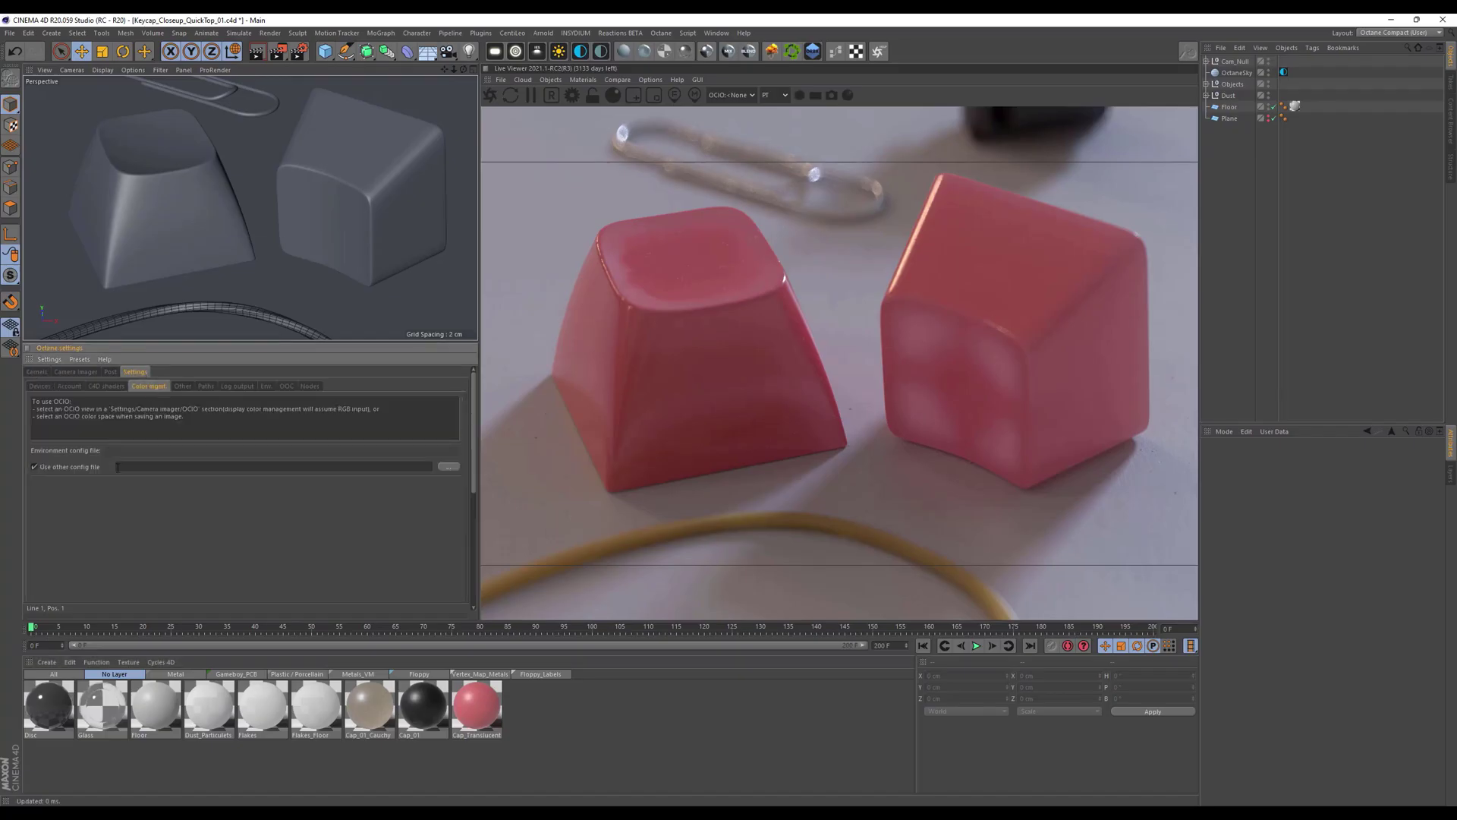
pyautogui.click(451, 472)
pyautogui.doubleClick(521, 200)
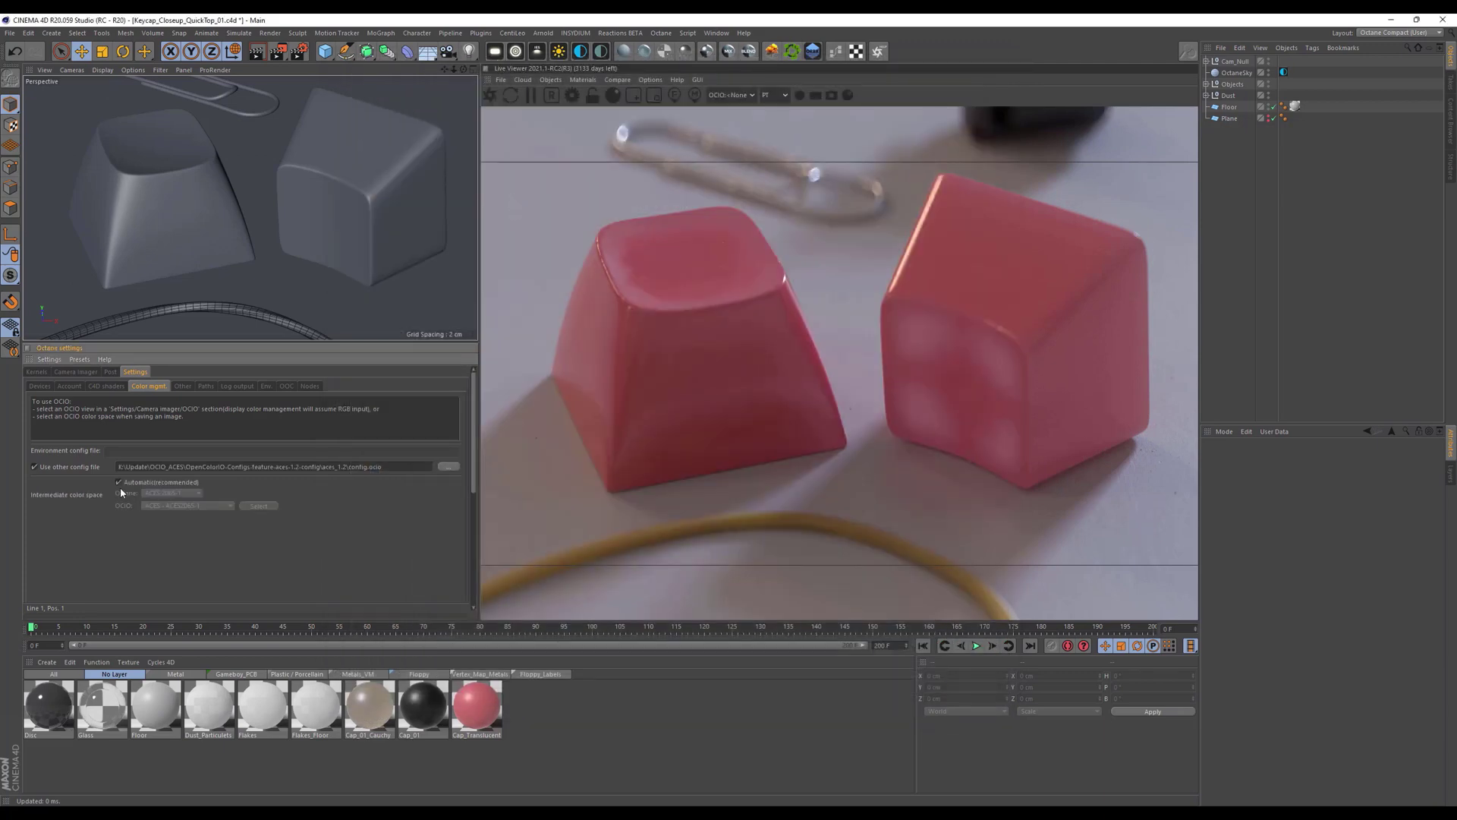
# Step: Bring up the list of OCIO view transforms in the Camera Imager
pyautogui.click(75, 371)
pyautogui.click(144, 385)
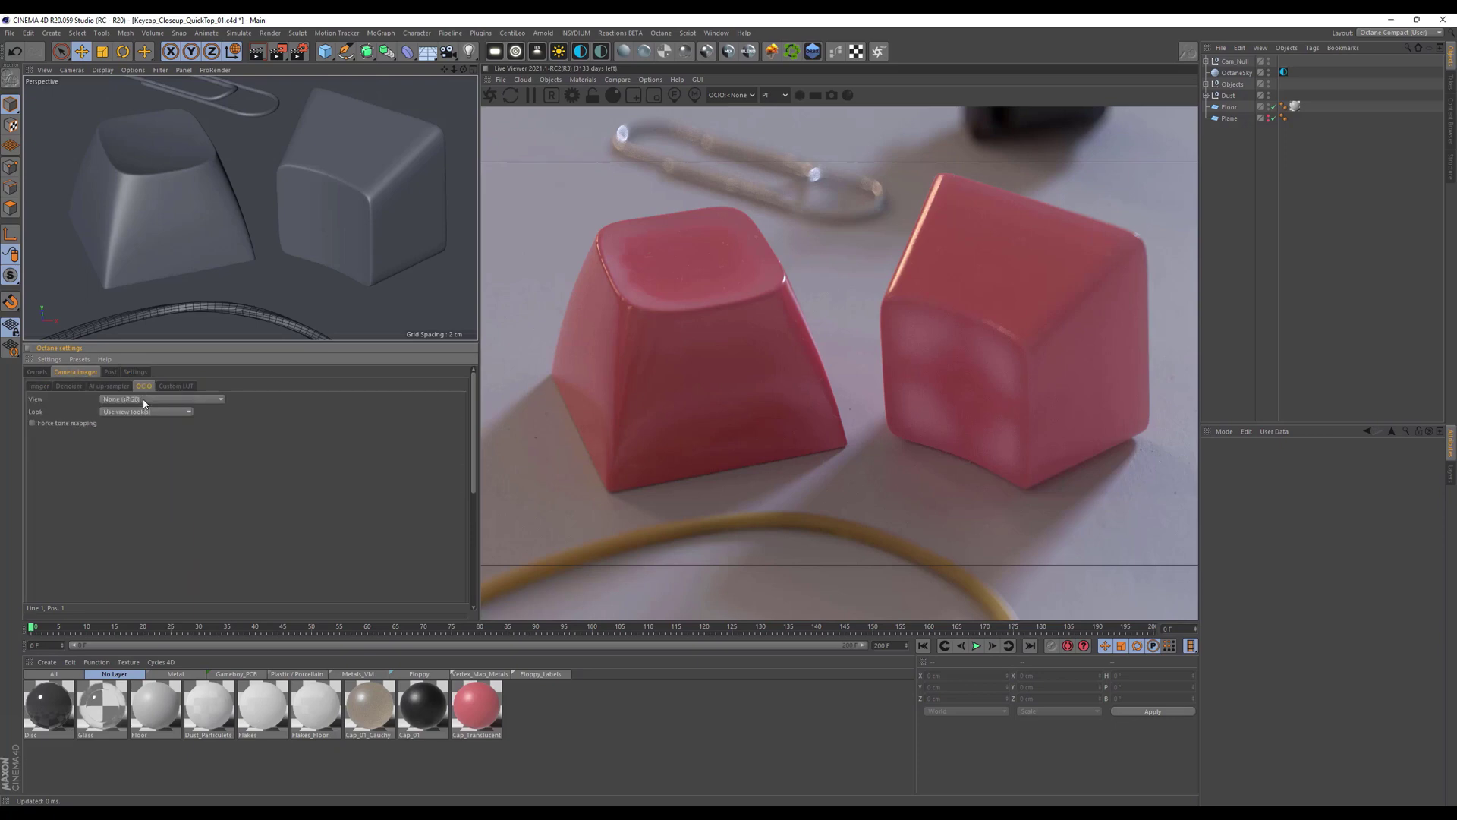
pyautogui.click(144, 401)
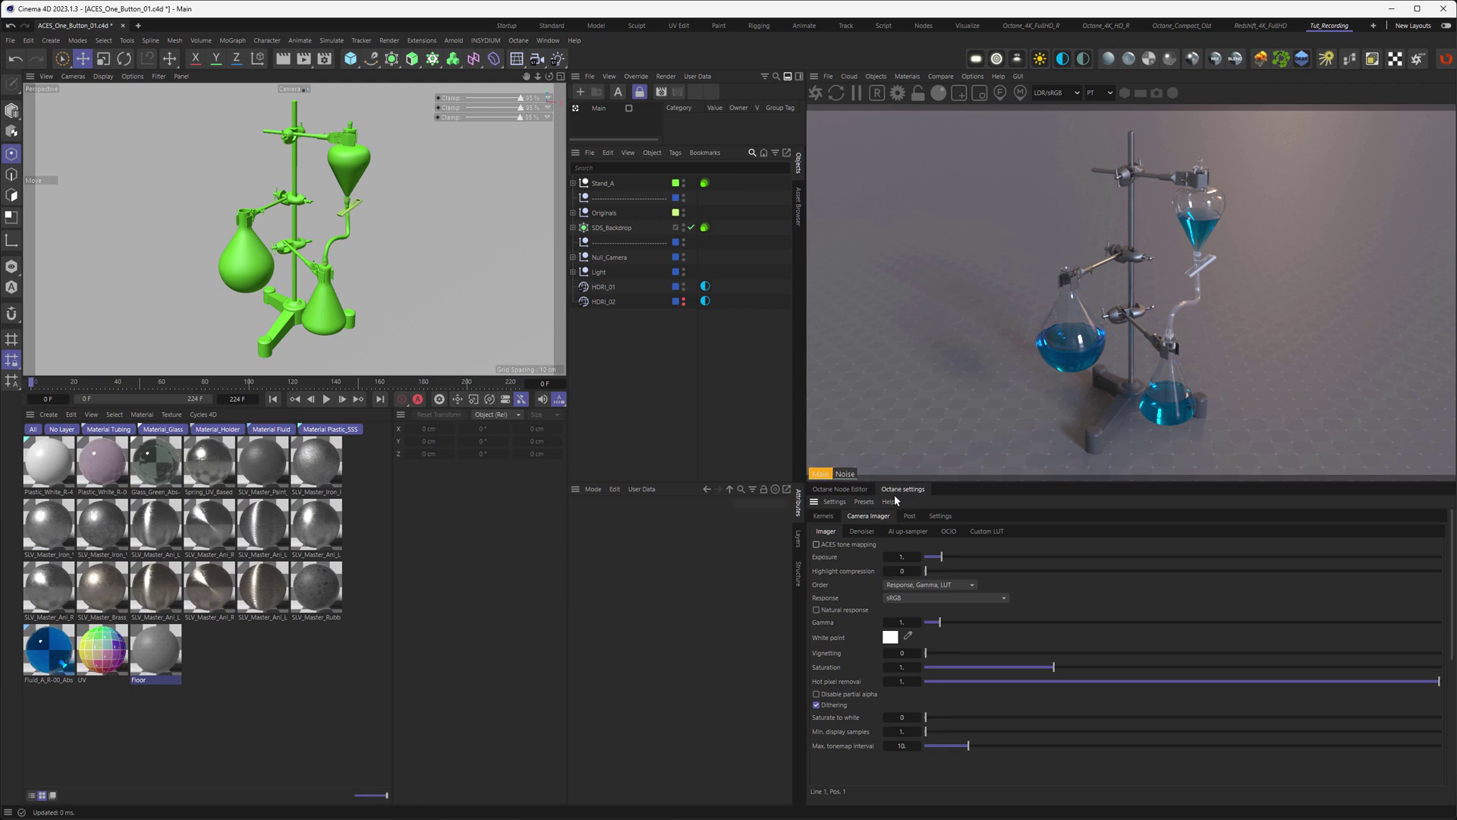
# Step: Tick the ACES tone mapping checkbox in the Camera Imager's Imager settings
pyautogui.click(817, 545)
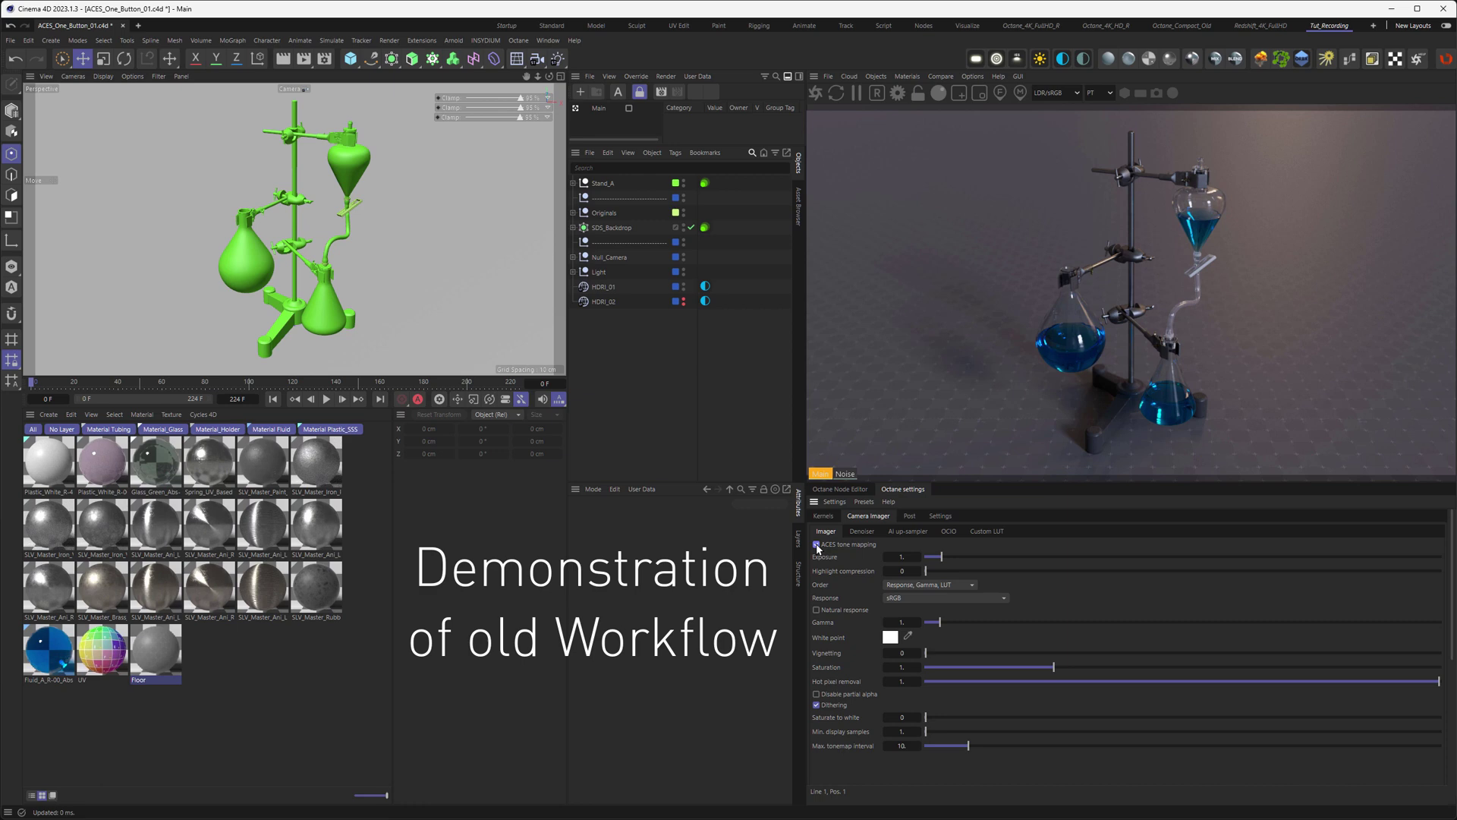
# Step: Confirm the OCIO config path, set OCIO view to ACES: sRGB, and the live viewer to OCIO:<sRGB>
pyautogui.click(938, 515)
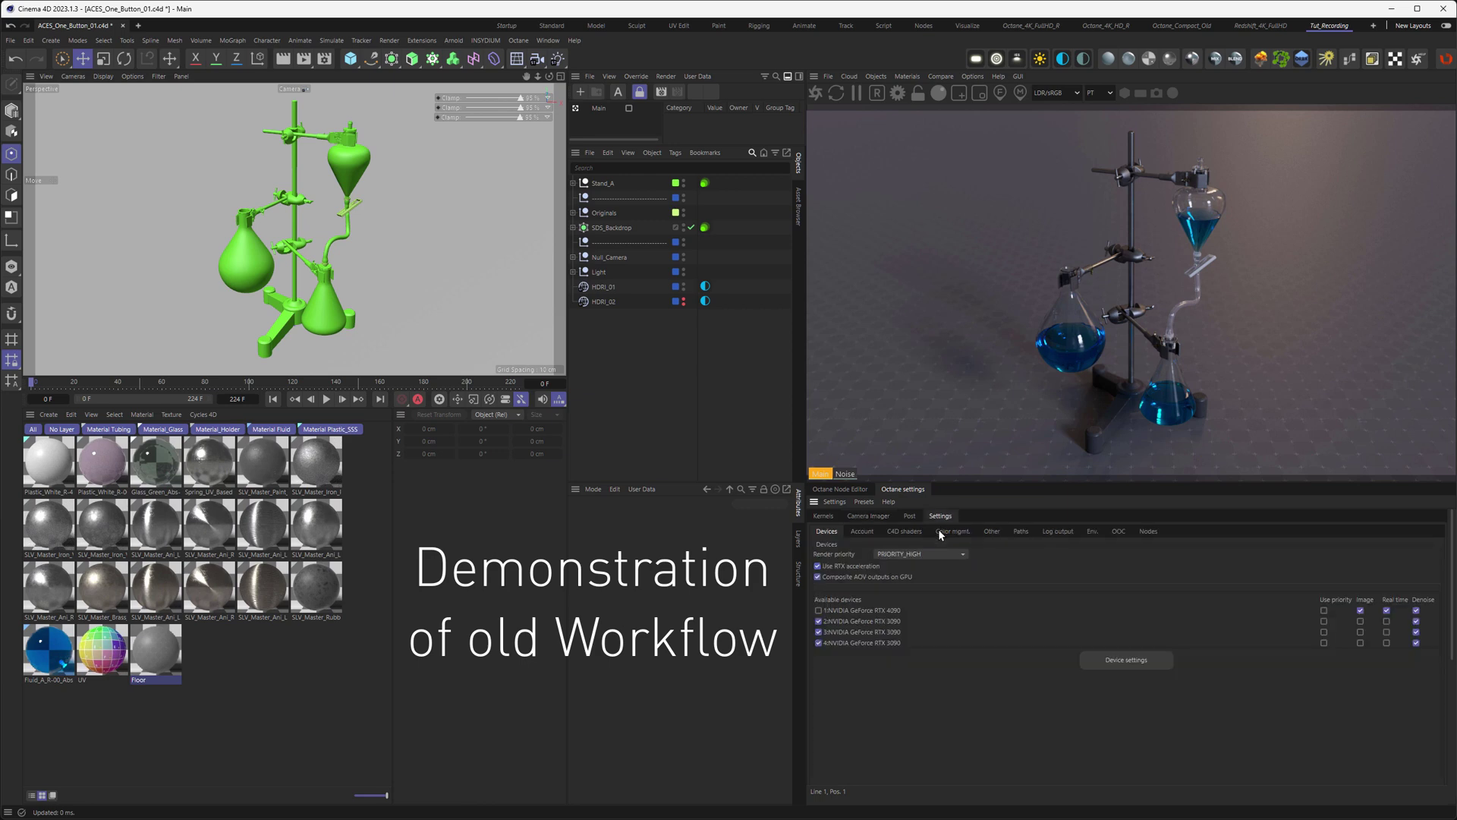
pyautogui.click(941, 530)
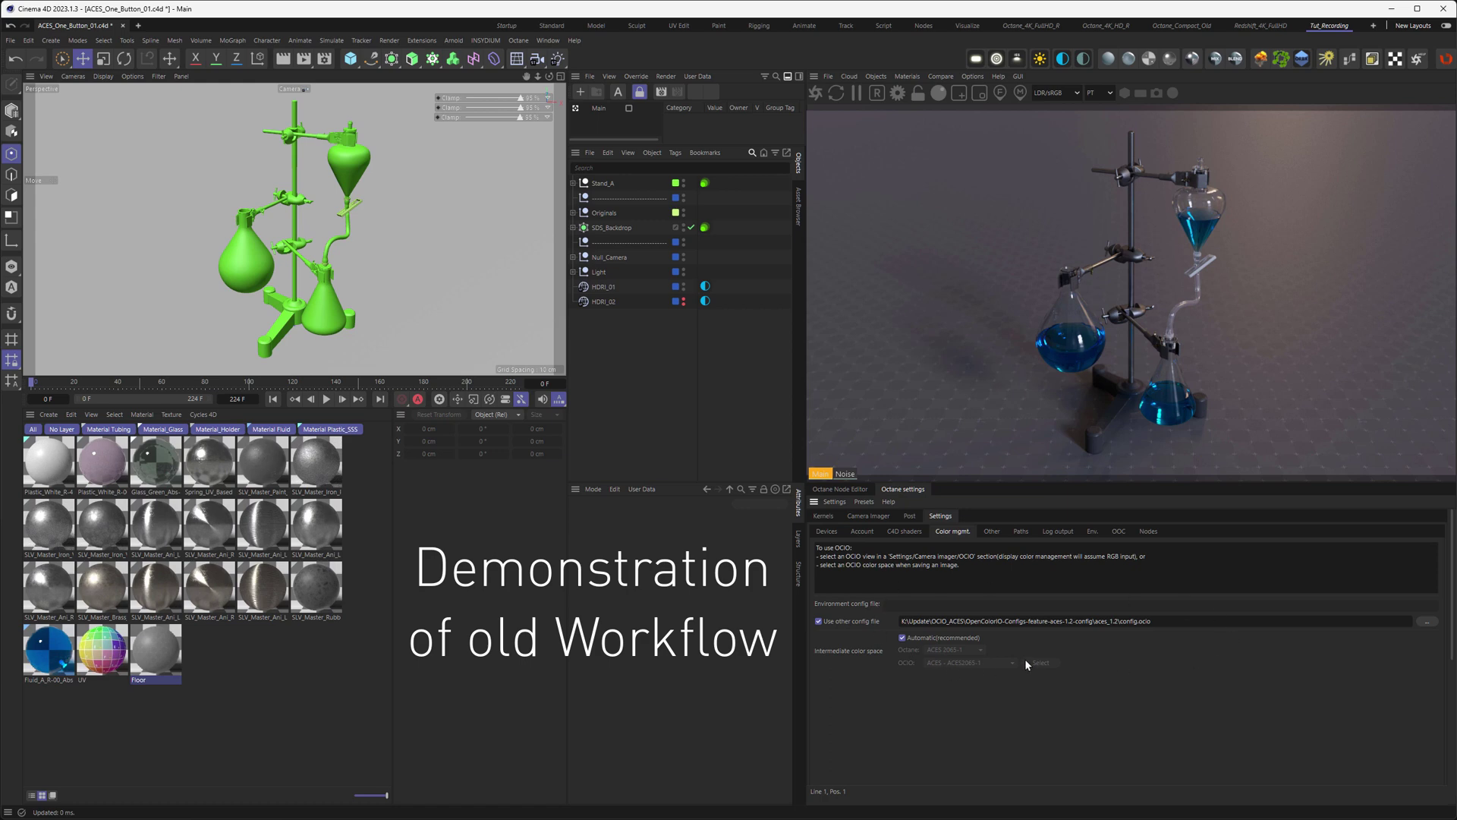
pyautogui.click(867, 516)
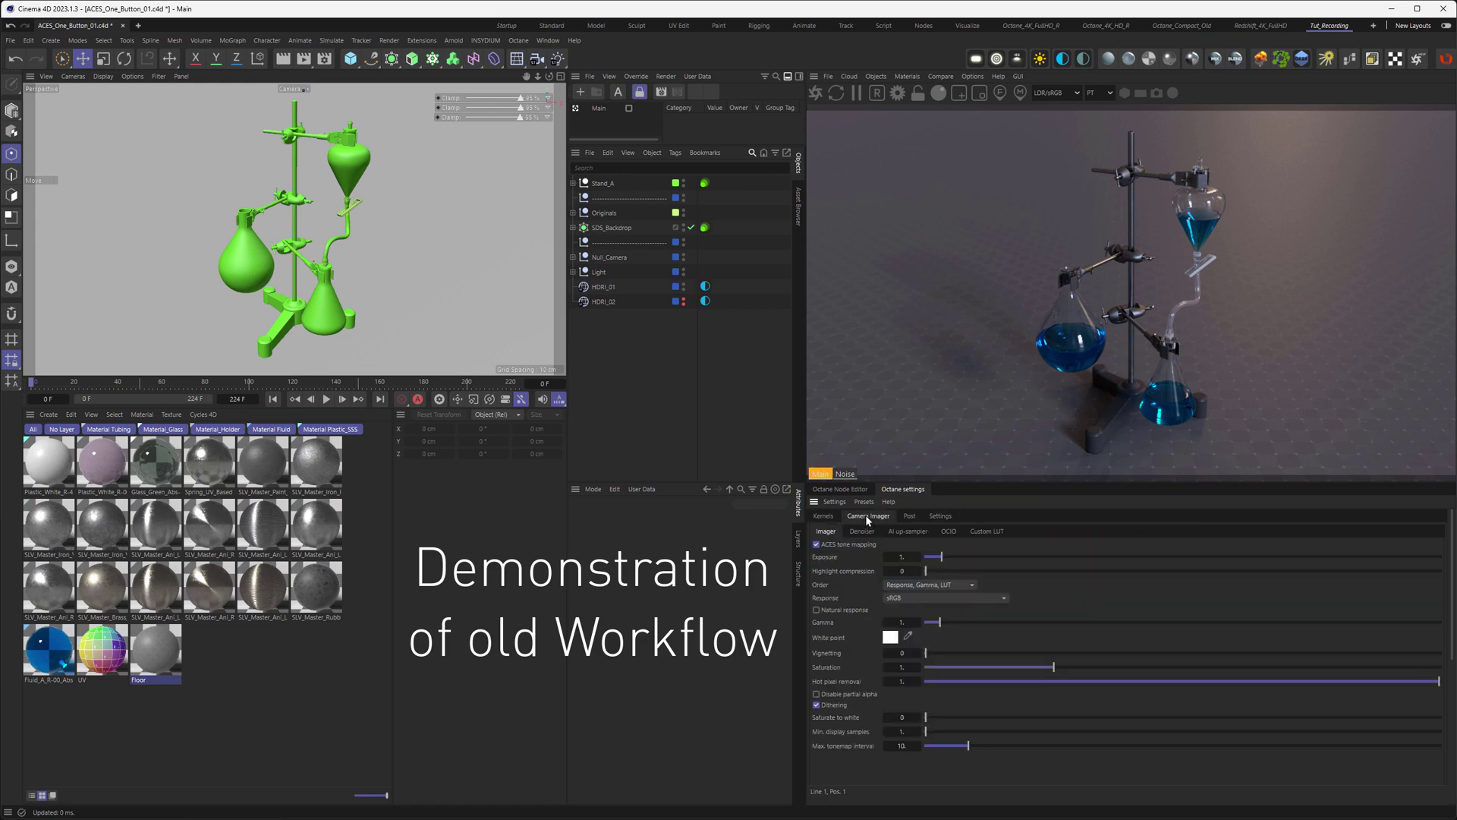
pyautogui.click(953, 532)
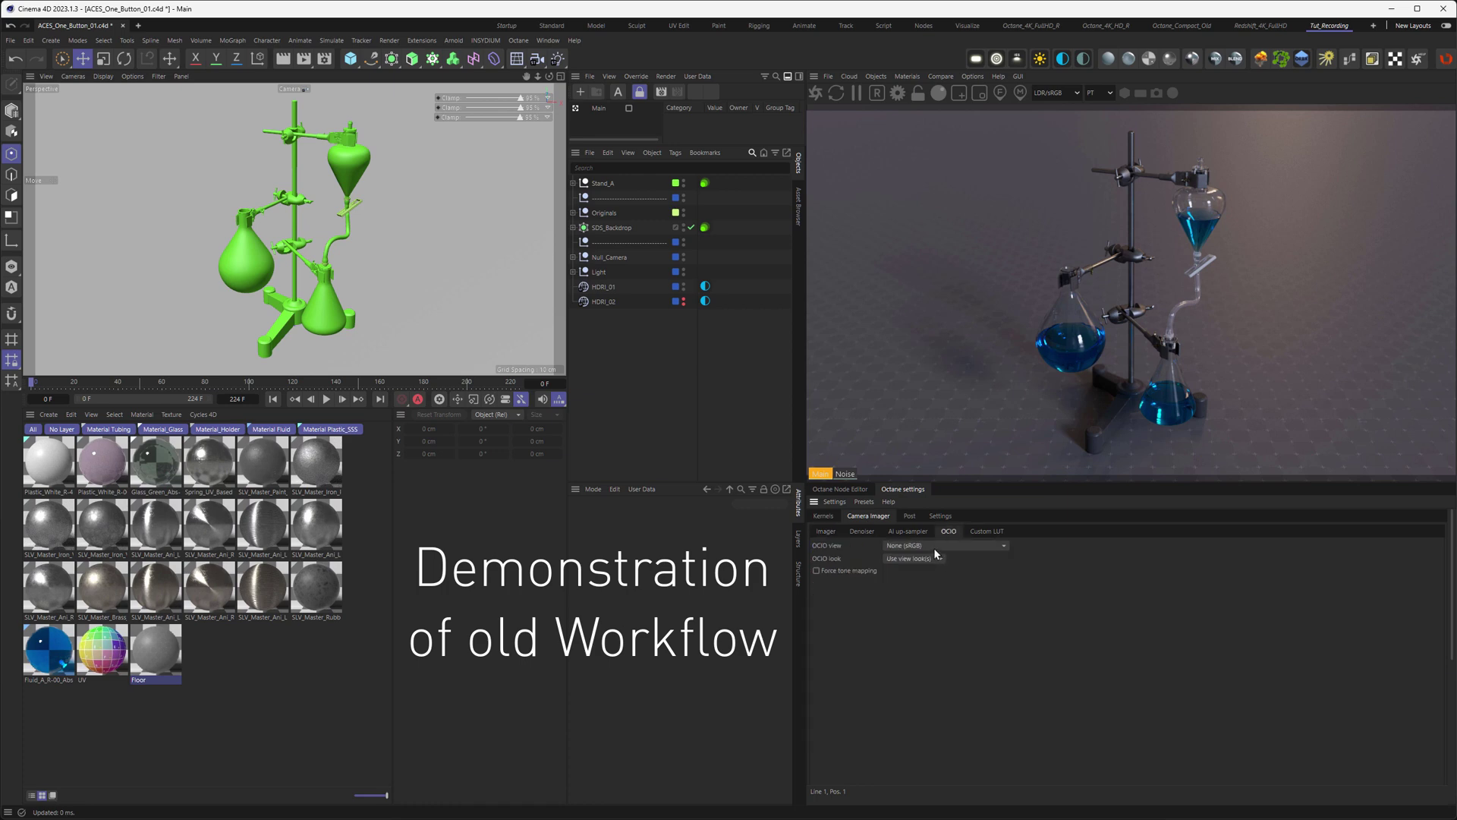
pyautogui.click(935, 547)
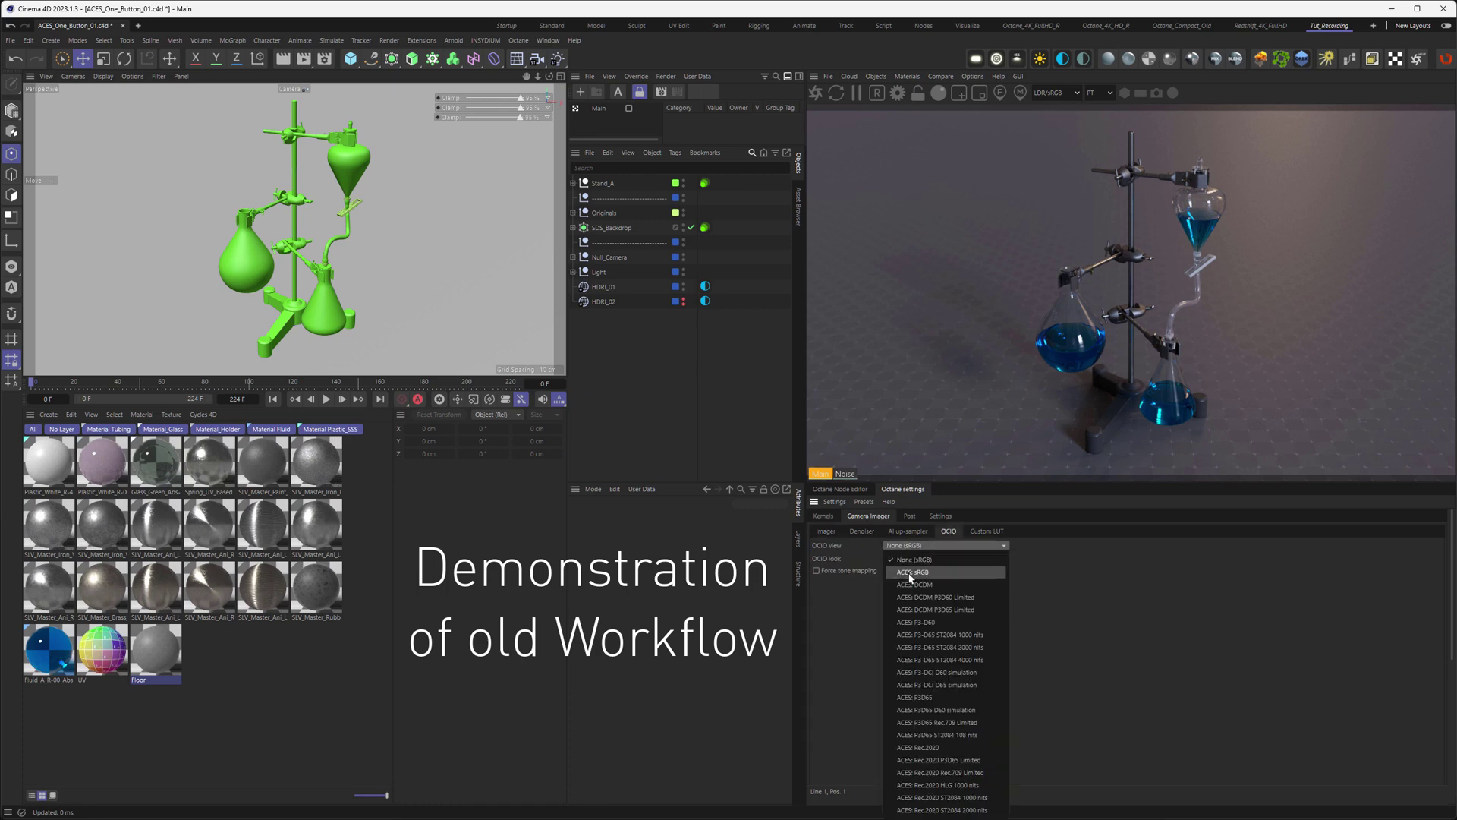
pyautogui.click(910, 573)
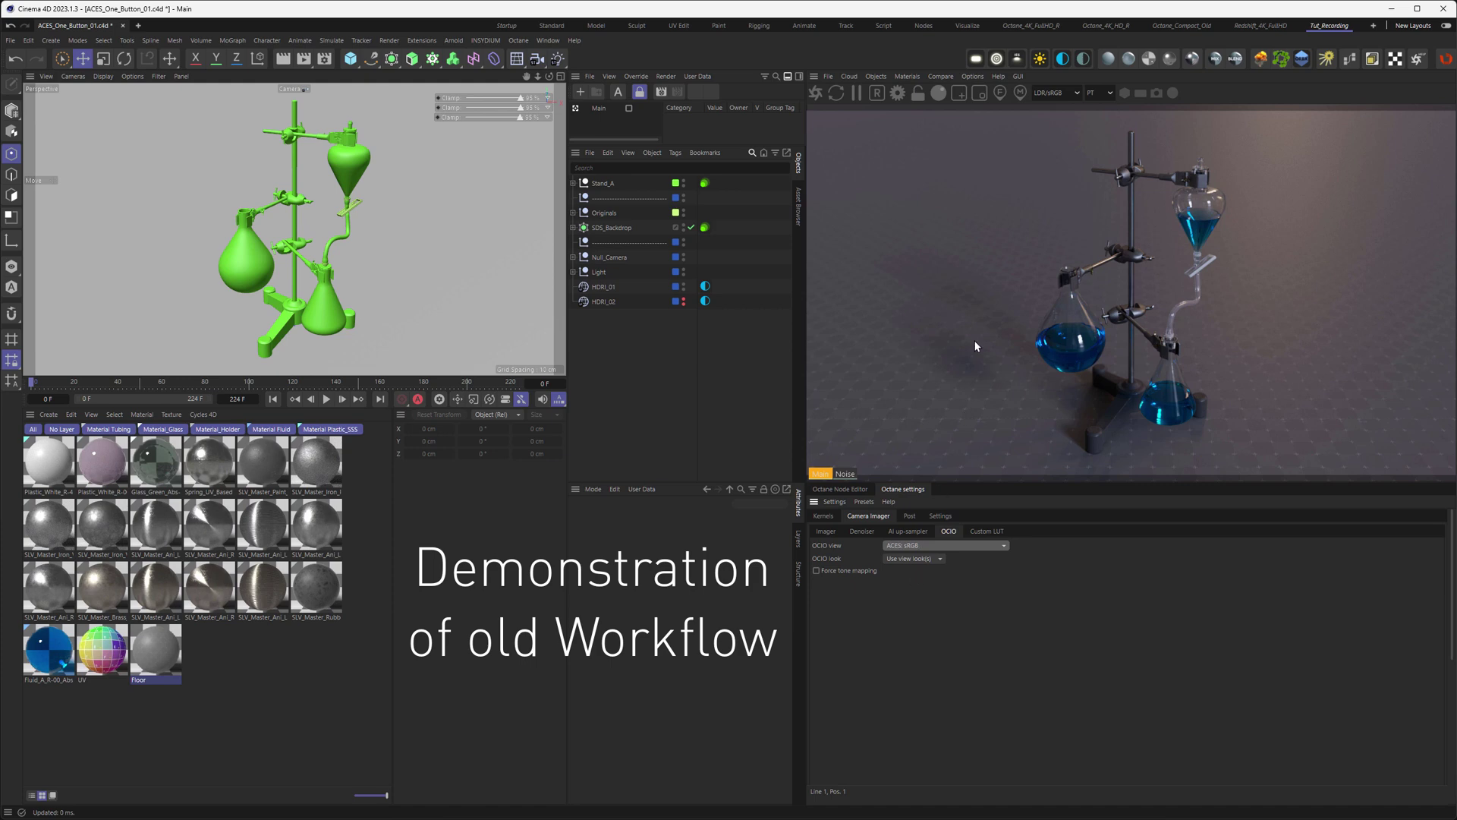
pyautogui.click(1053, 94)
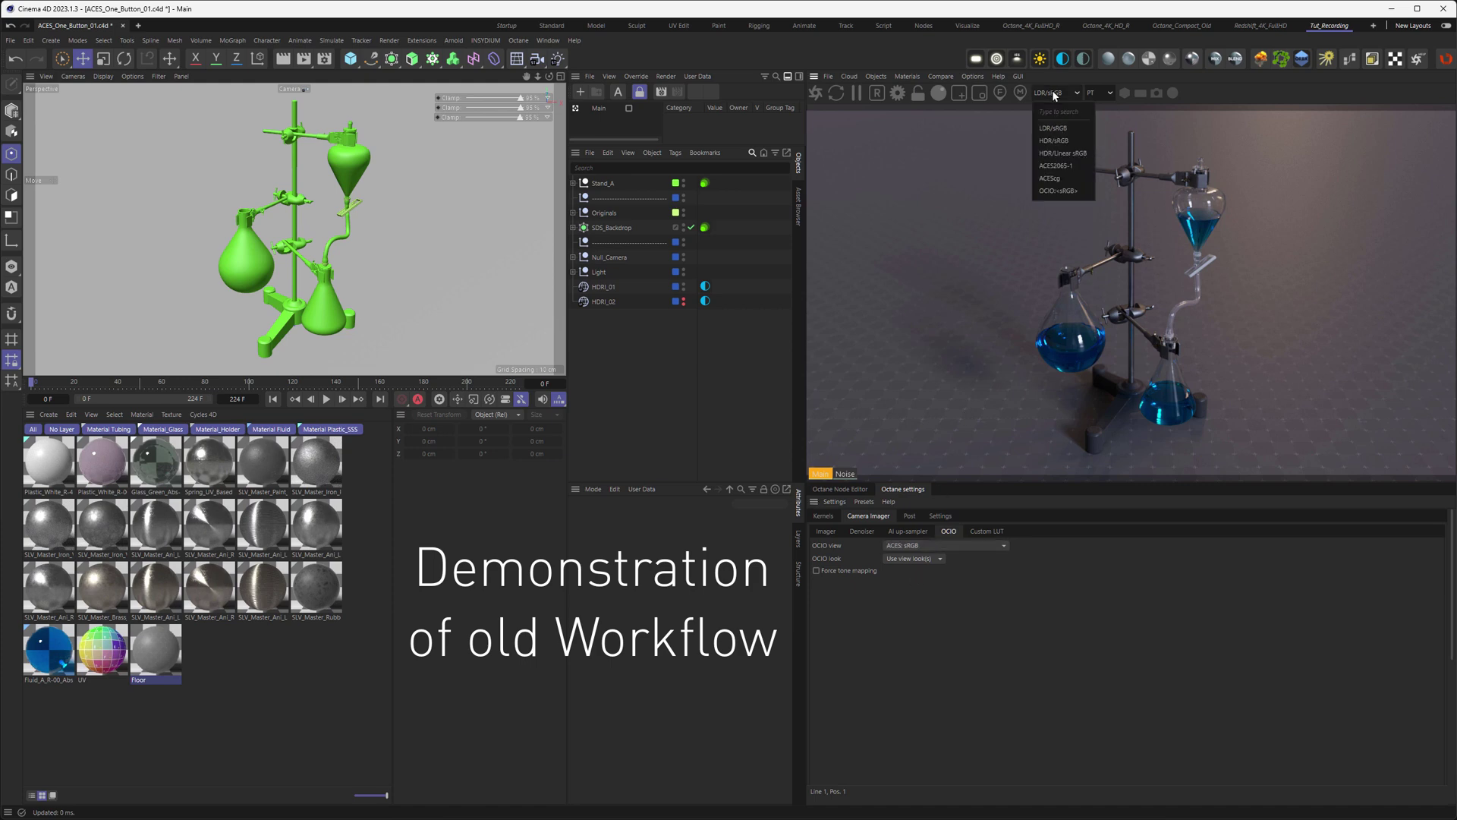
pyautogui.click(1049, 191)
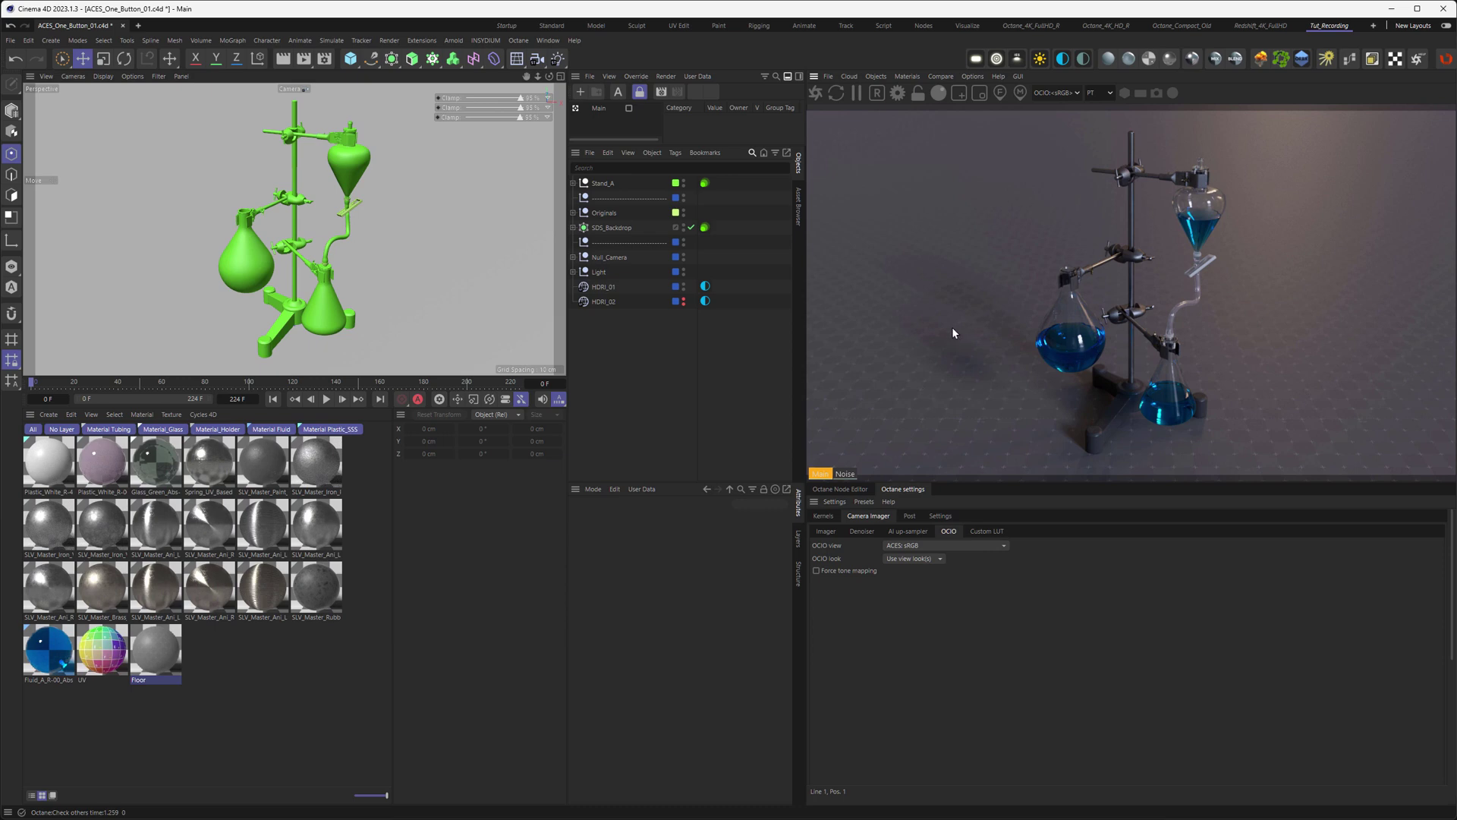
# Step: Compare the viewer in LDR/sRGB and OCIO:<sRGB>, settle on LDR/sRGB, and enable ACES tone mapping
pyautogui.click(826, 531)
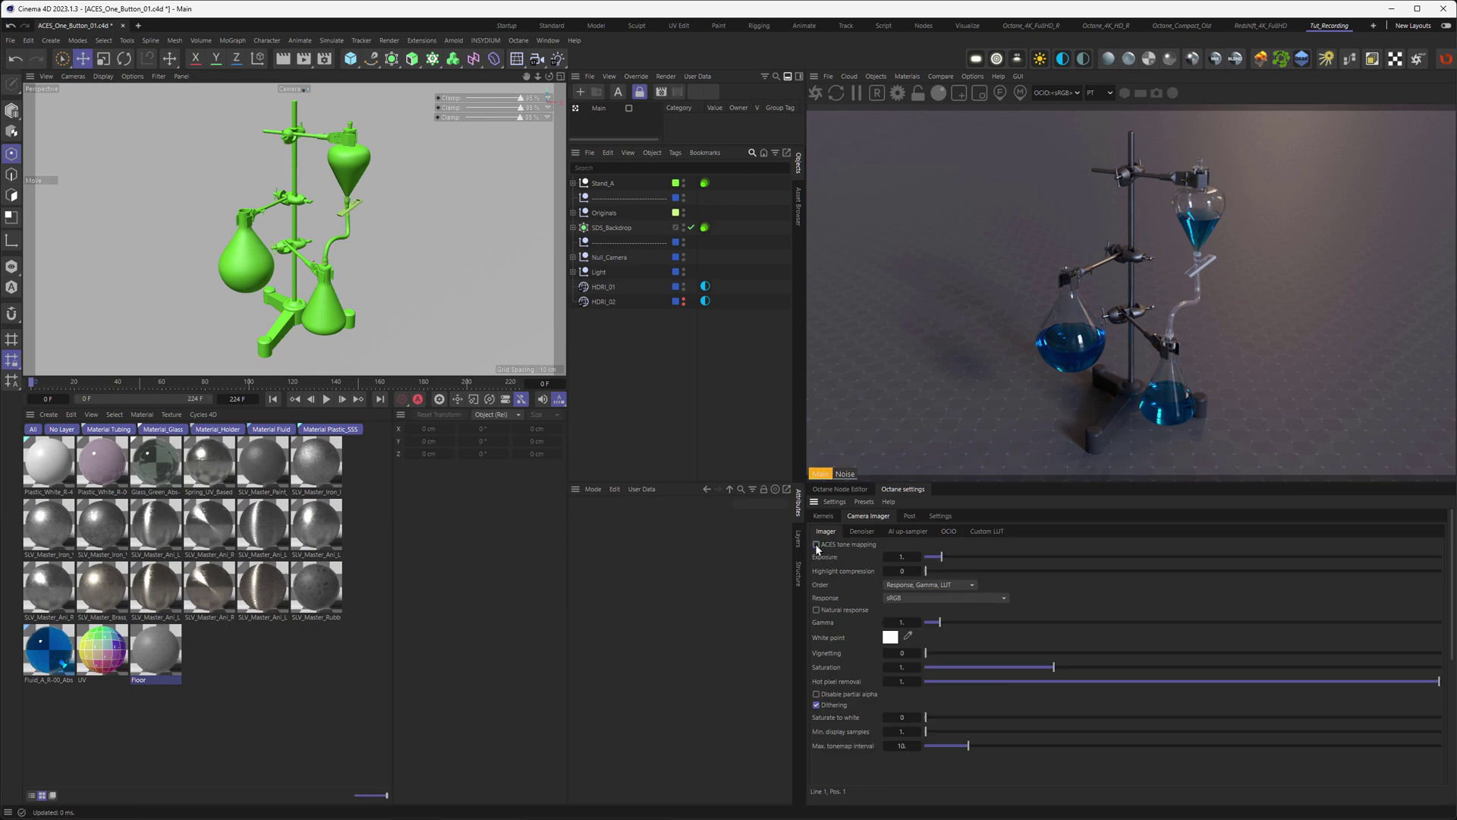
pyautogui.click(1057, 93)
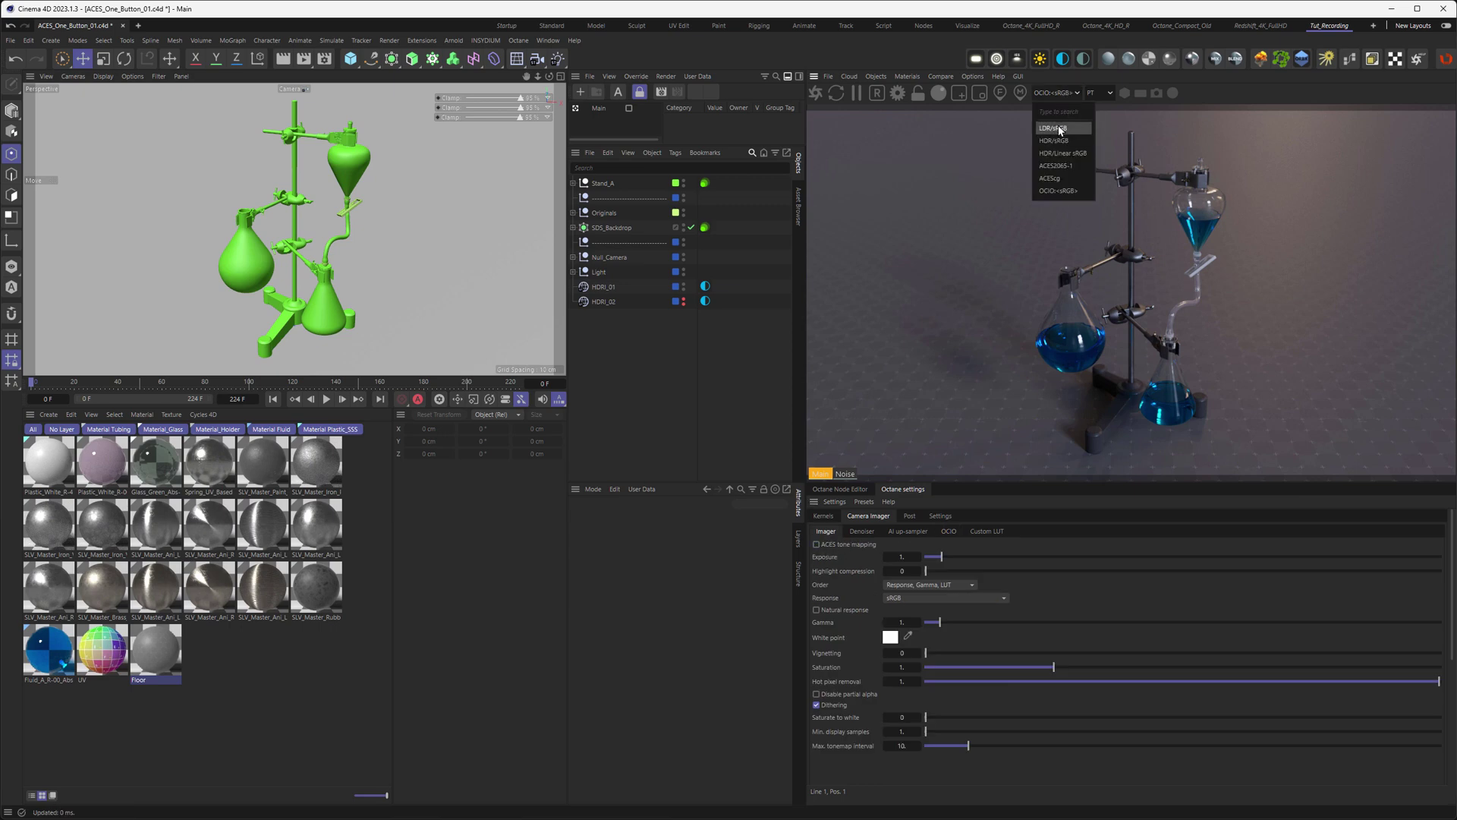
pyautogui.click(1058, 129)
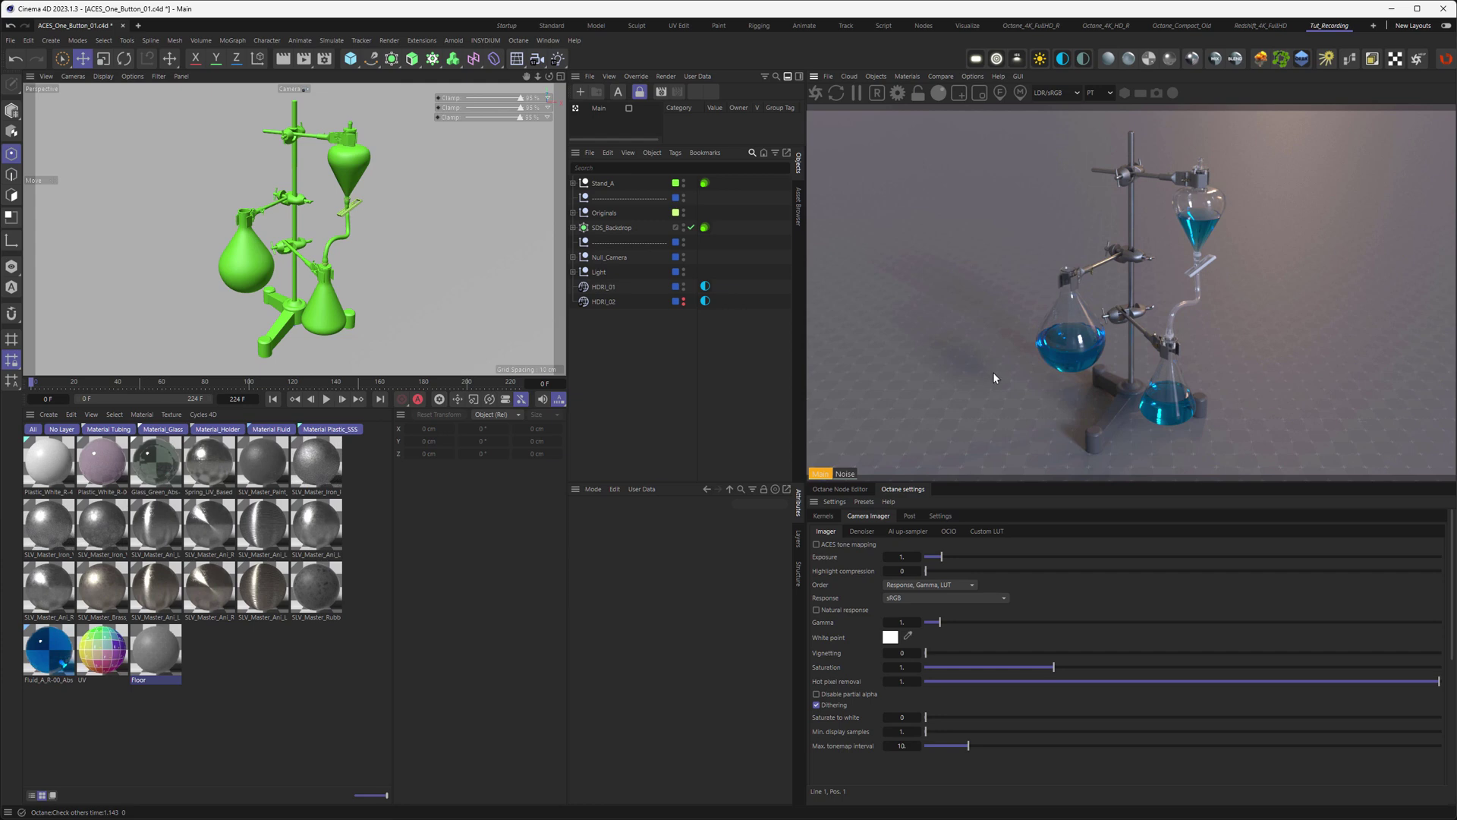
pyautogui.click(1056, 92)
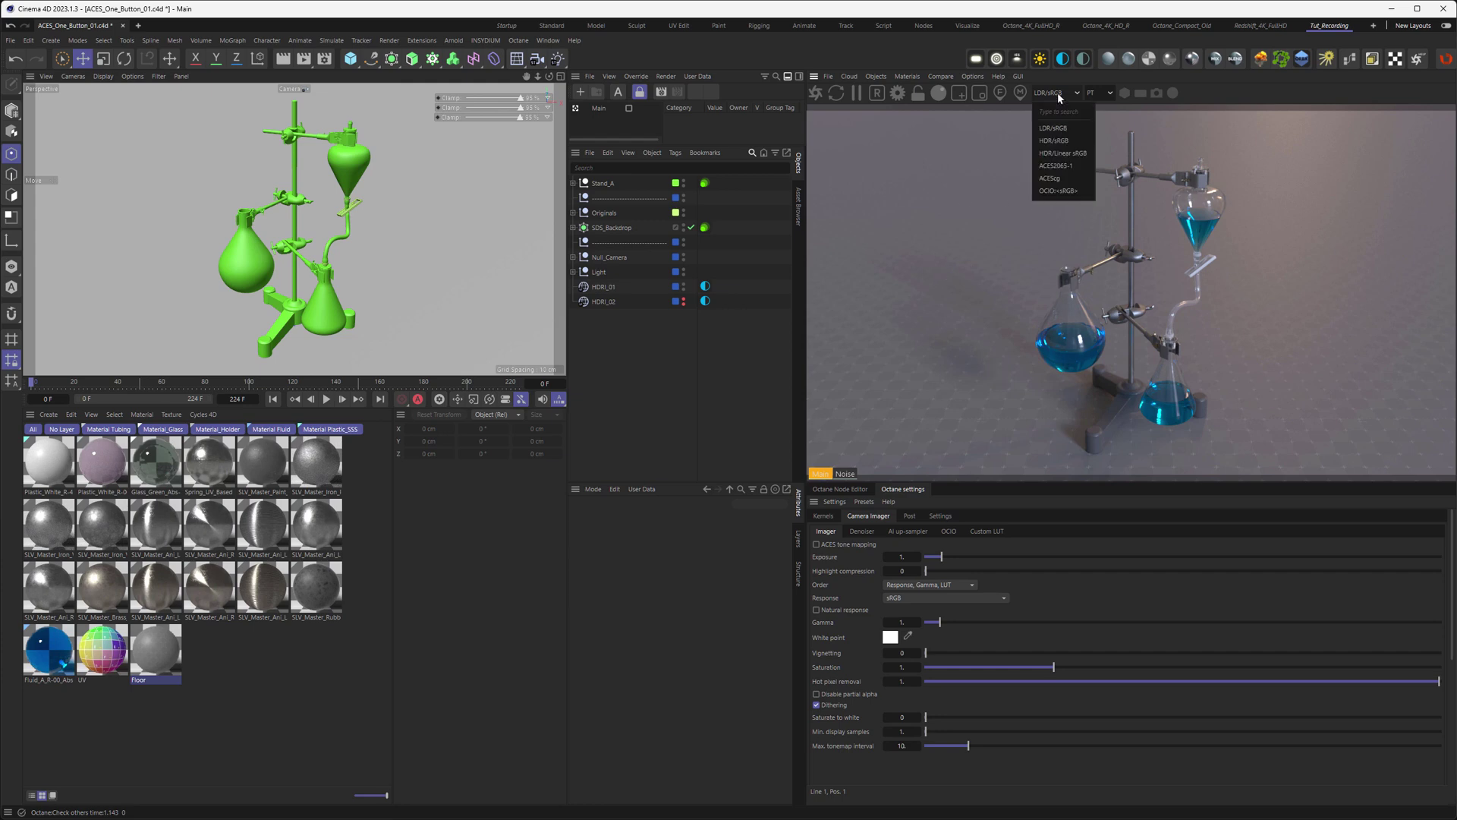
pyautogui.click(1057, 190)
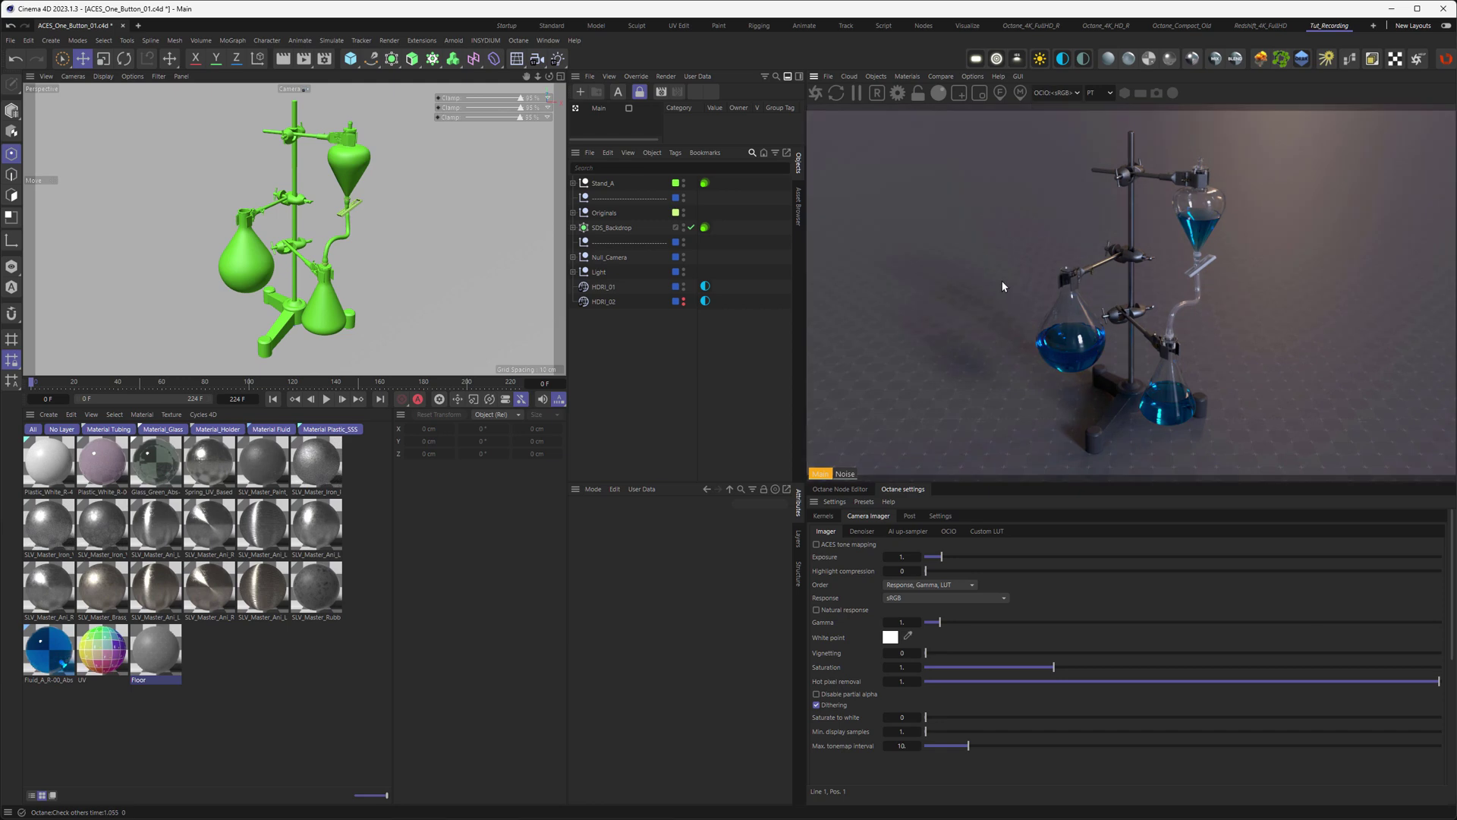
pyautogui.click(1044, 93)
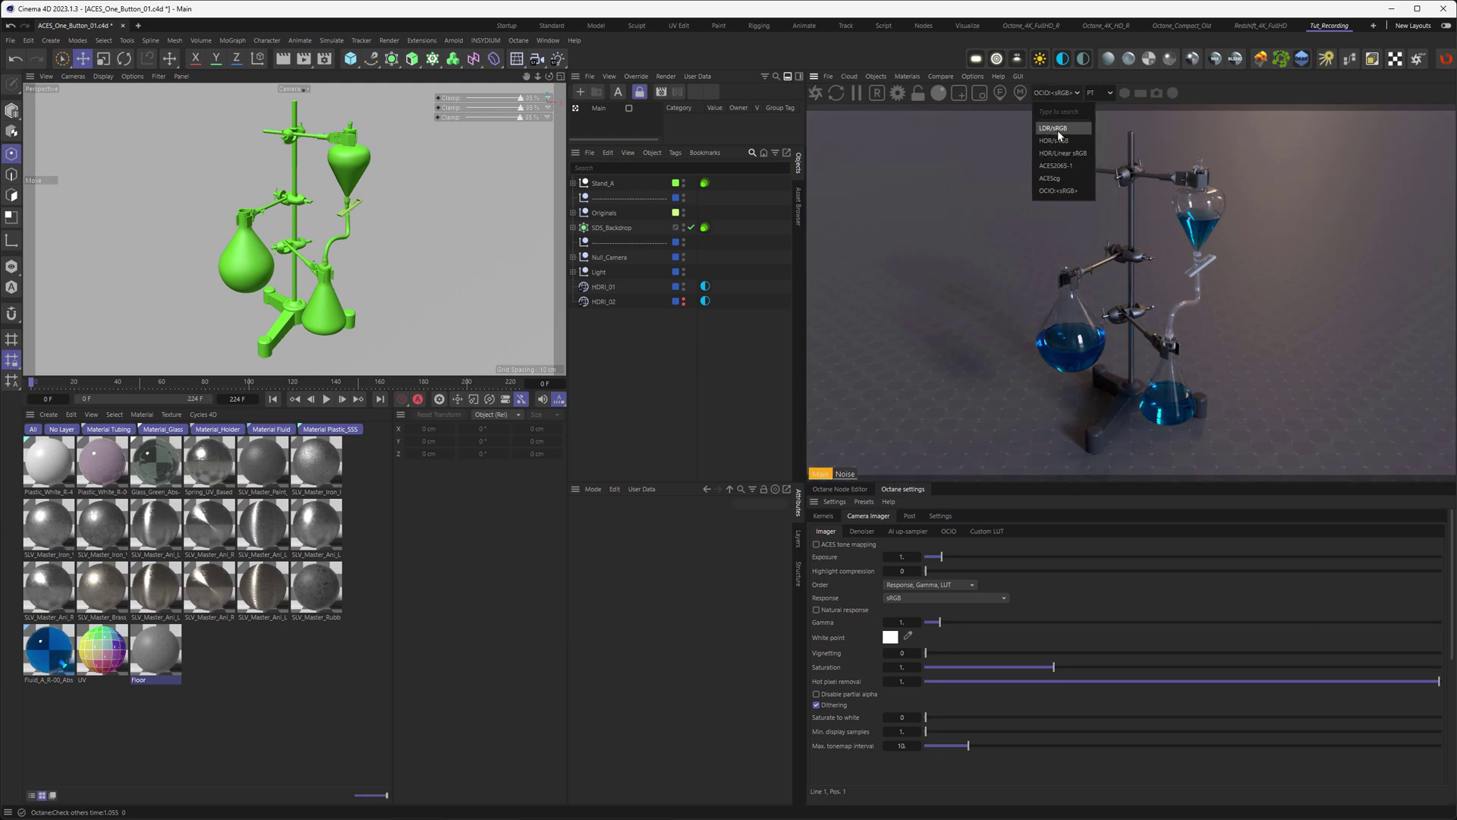
pyautogui.click(1058, 130)
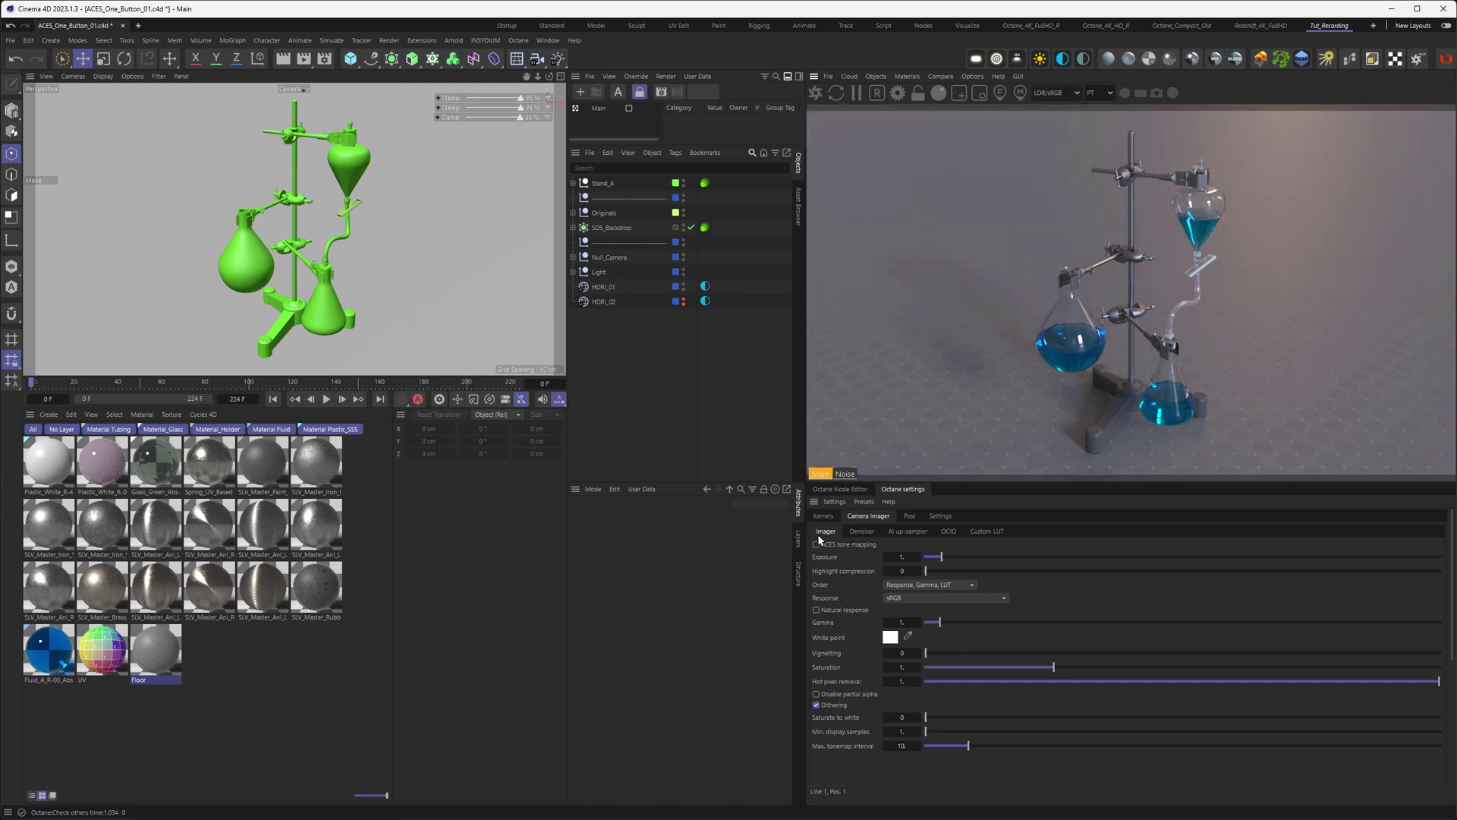
pyautogui.click(817, 544)
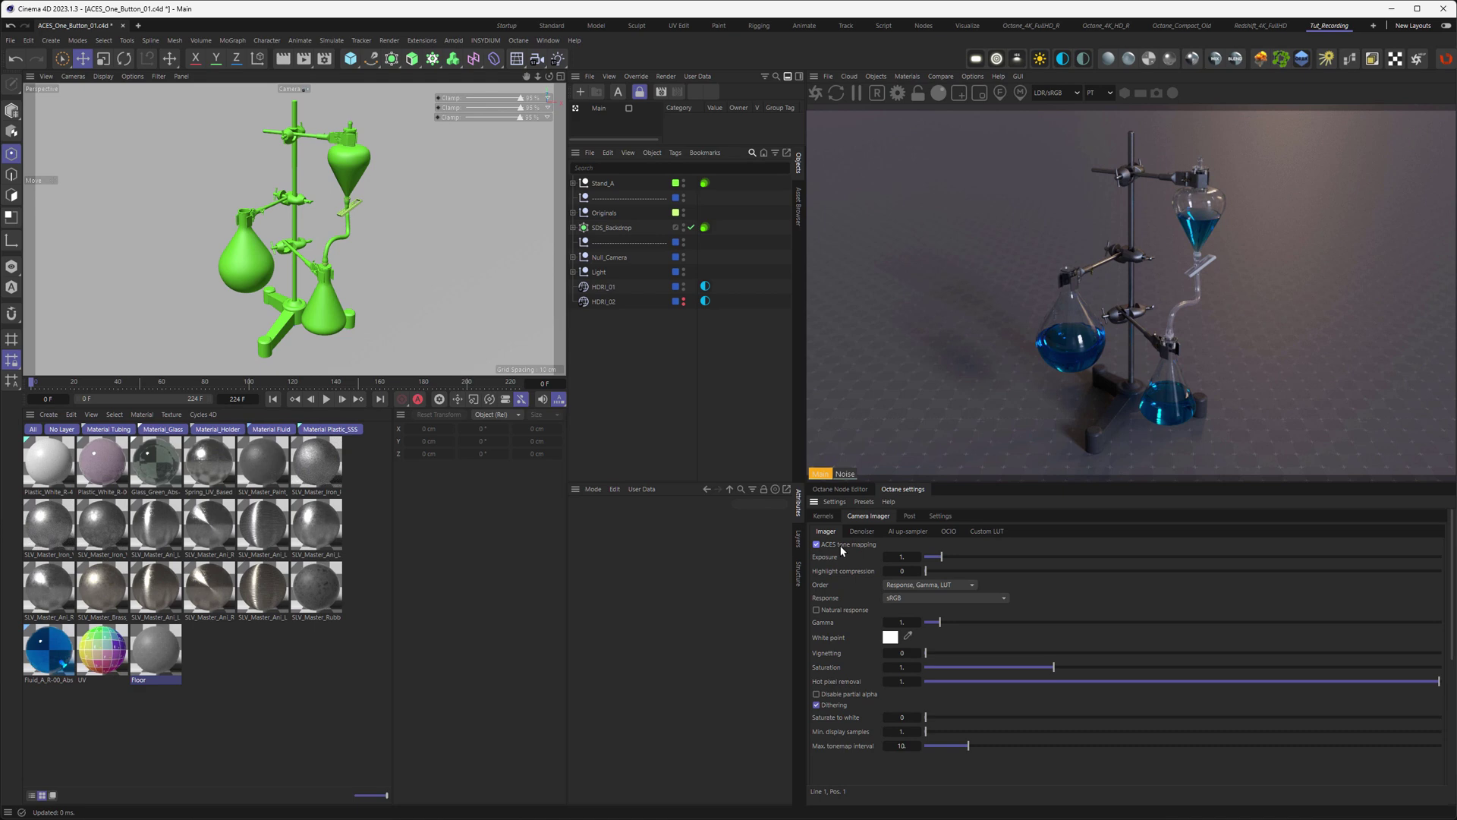
# Step: Preview the render through OCIO and set the Camera Imager's OCIO view to ACES: sRGB
pyautogui.click(949, 532)
pyautogui.click(917, 545)
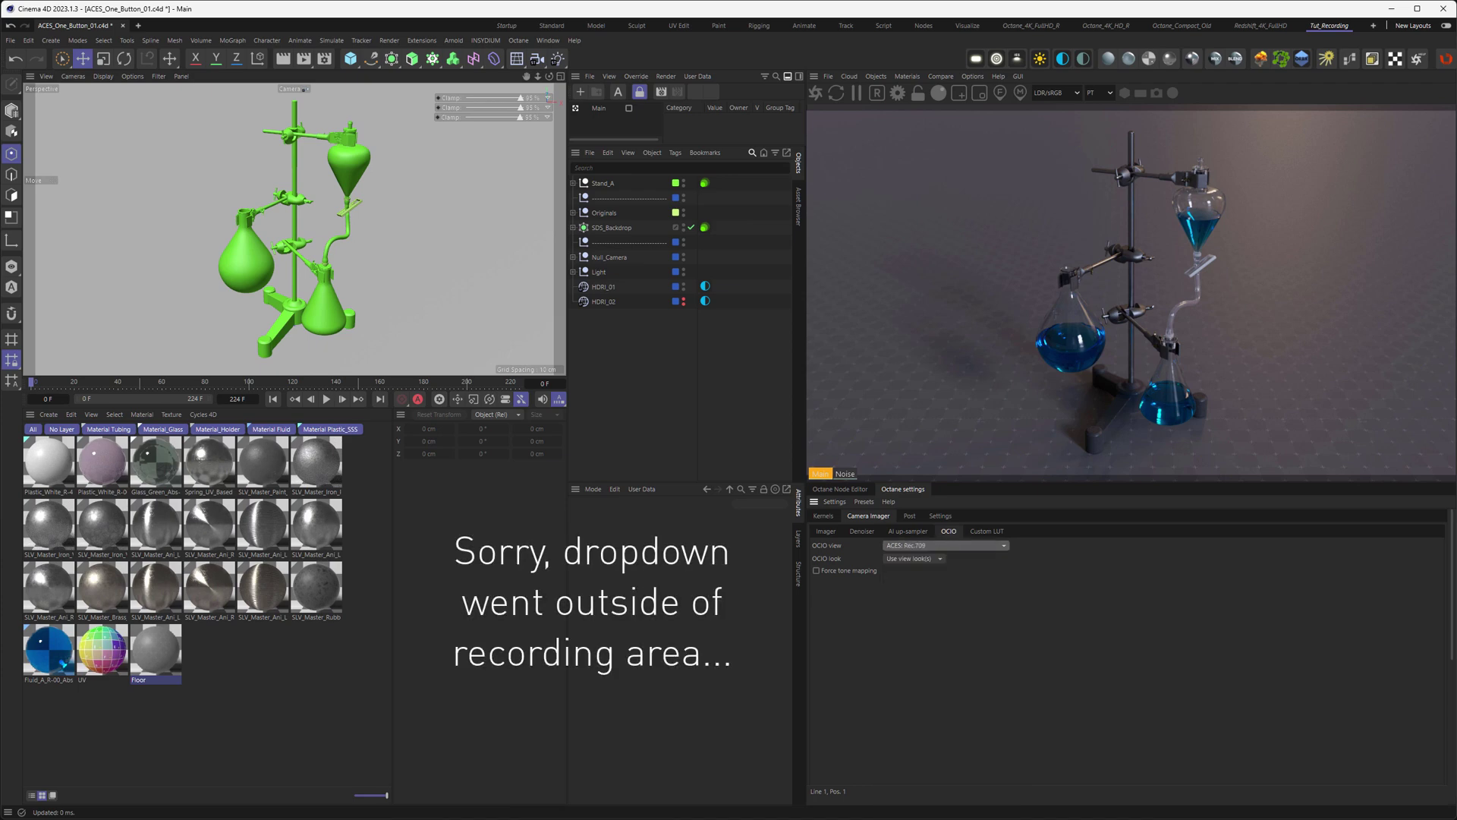
pyautogui.click(1054, 93)
pyautogui.click(1063, 192)
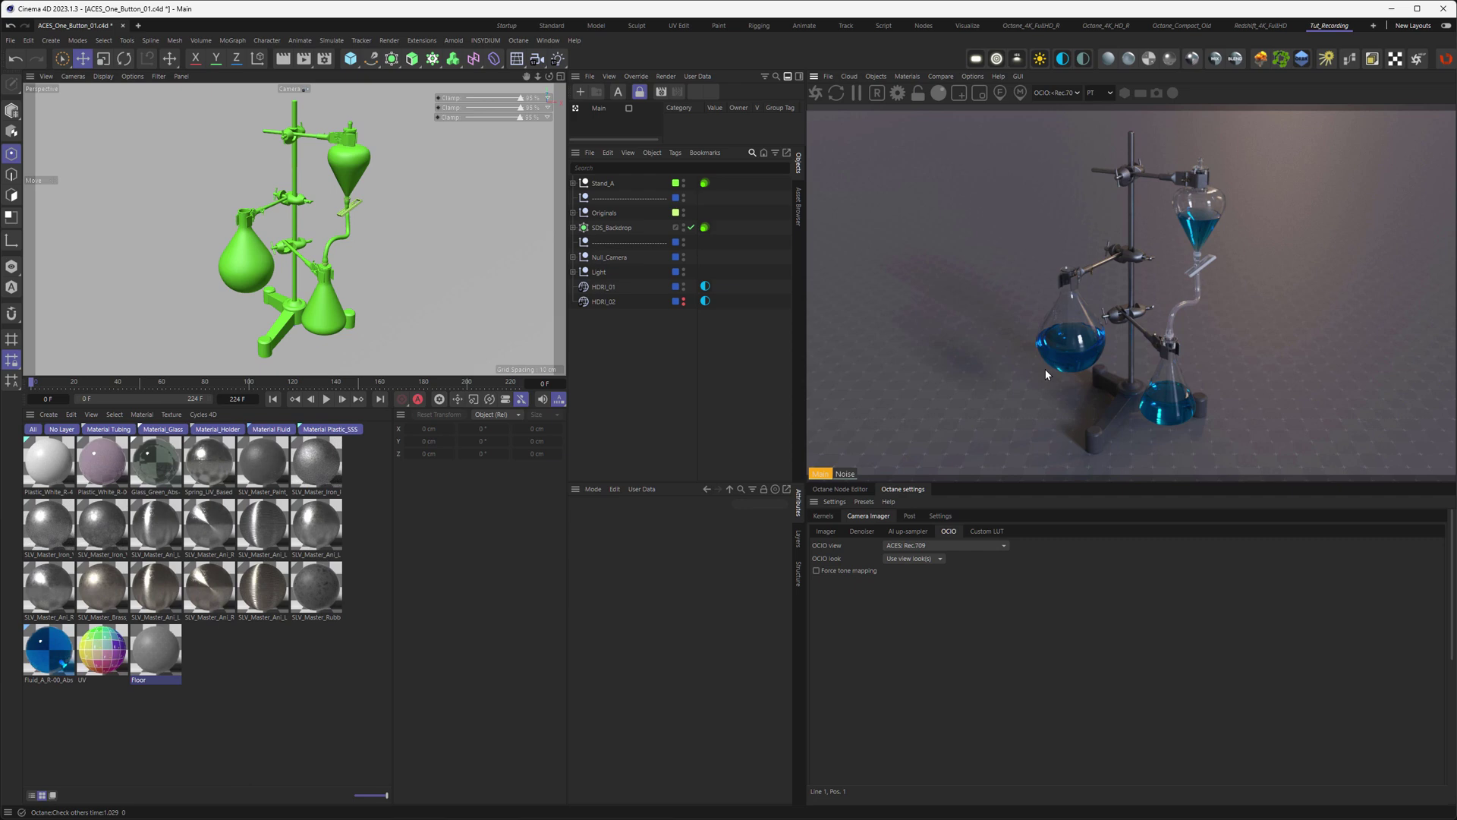
pyautogui.click(941, 544)
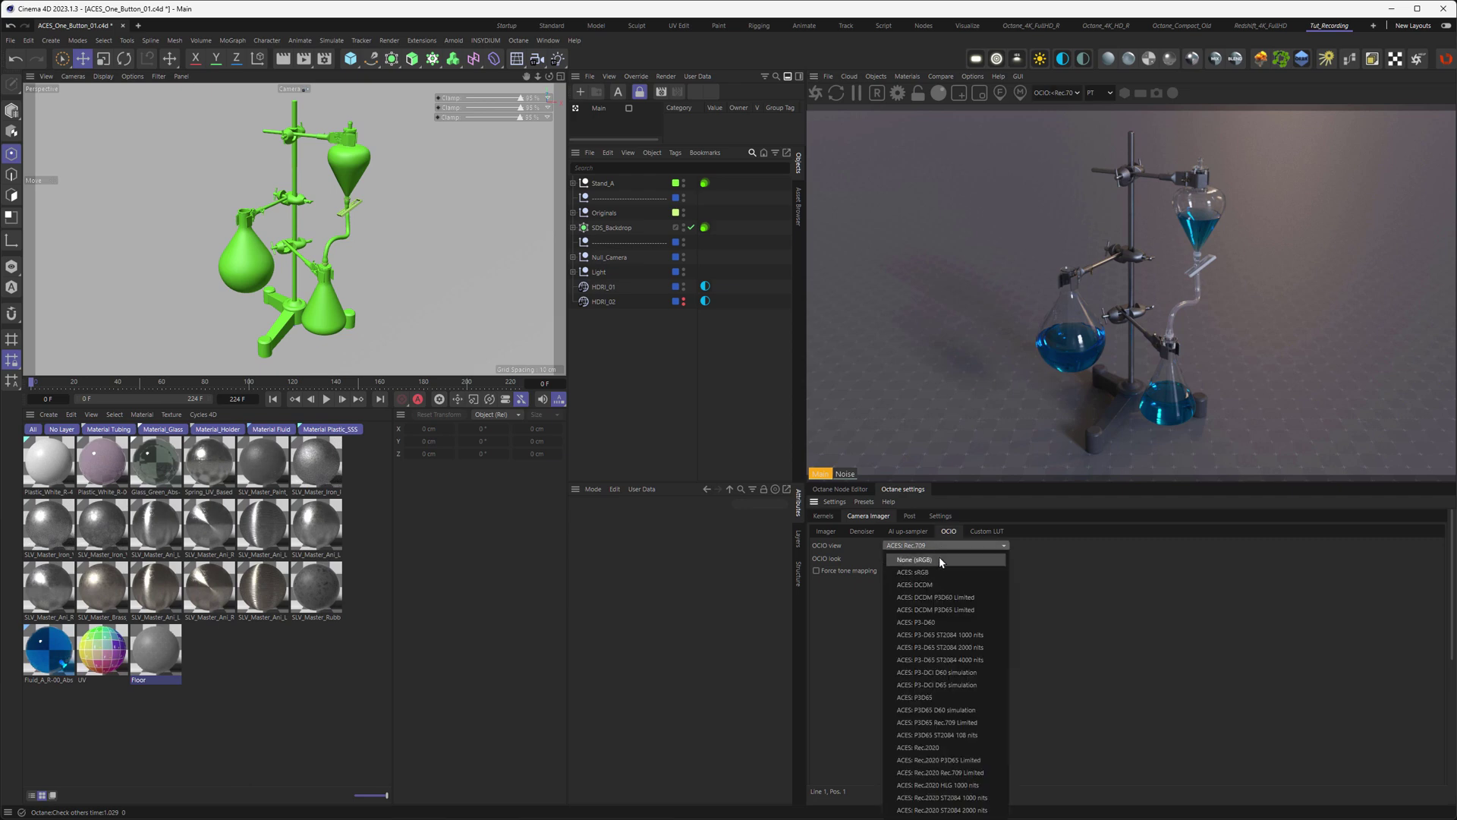
pyautogui.click(932, 574)
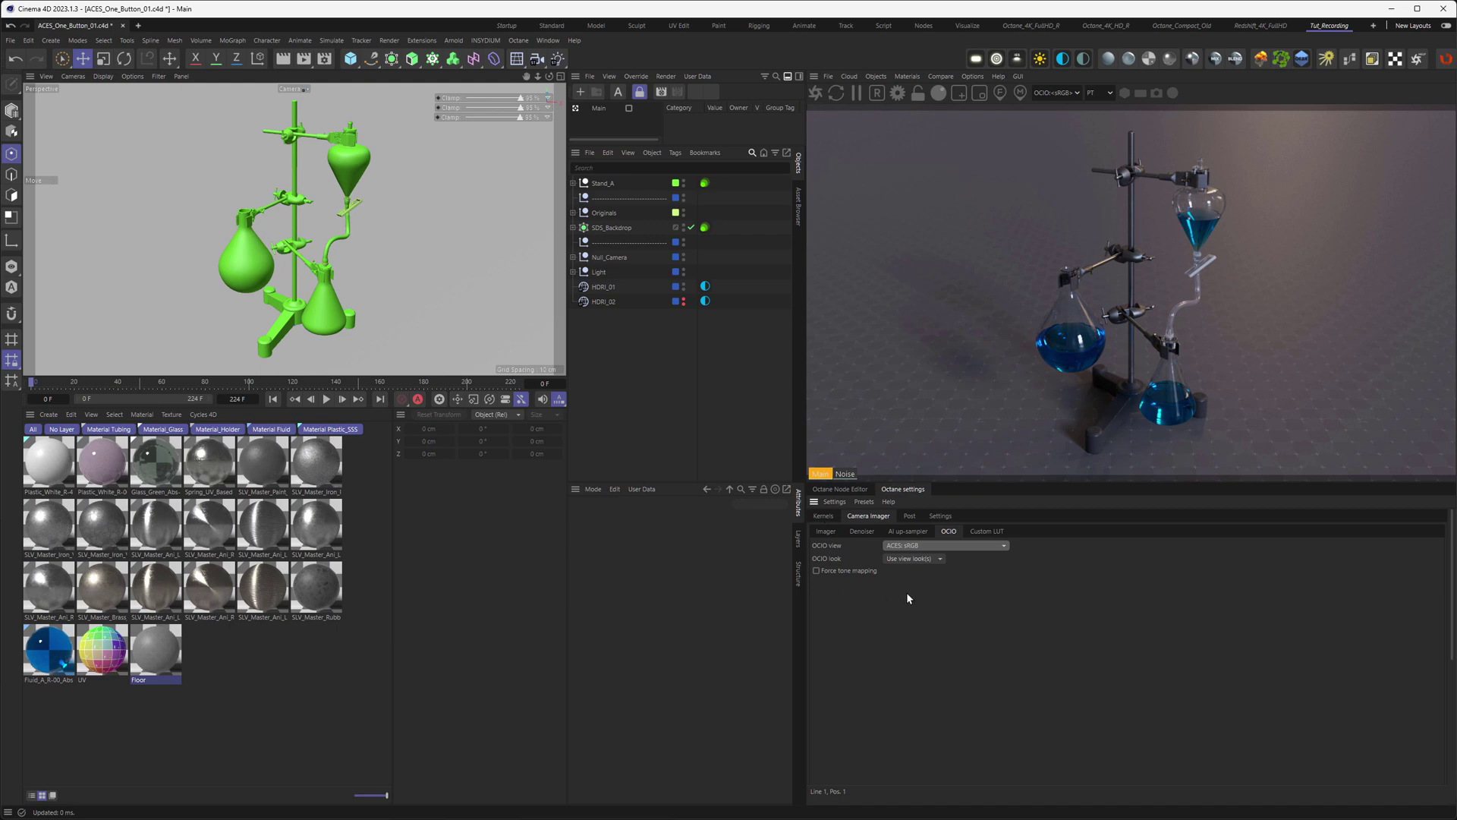
# Step: Enable ACES tone mapping and return the preview display to LDR/sRGB
pyautogui.click(817, 530)
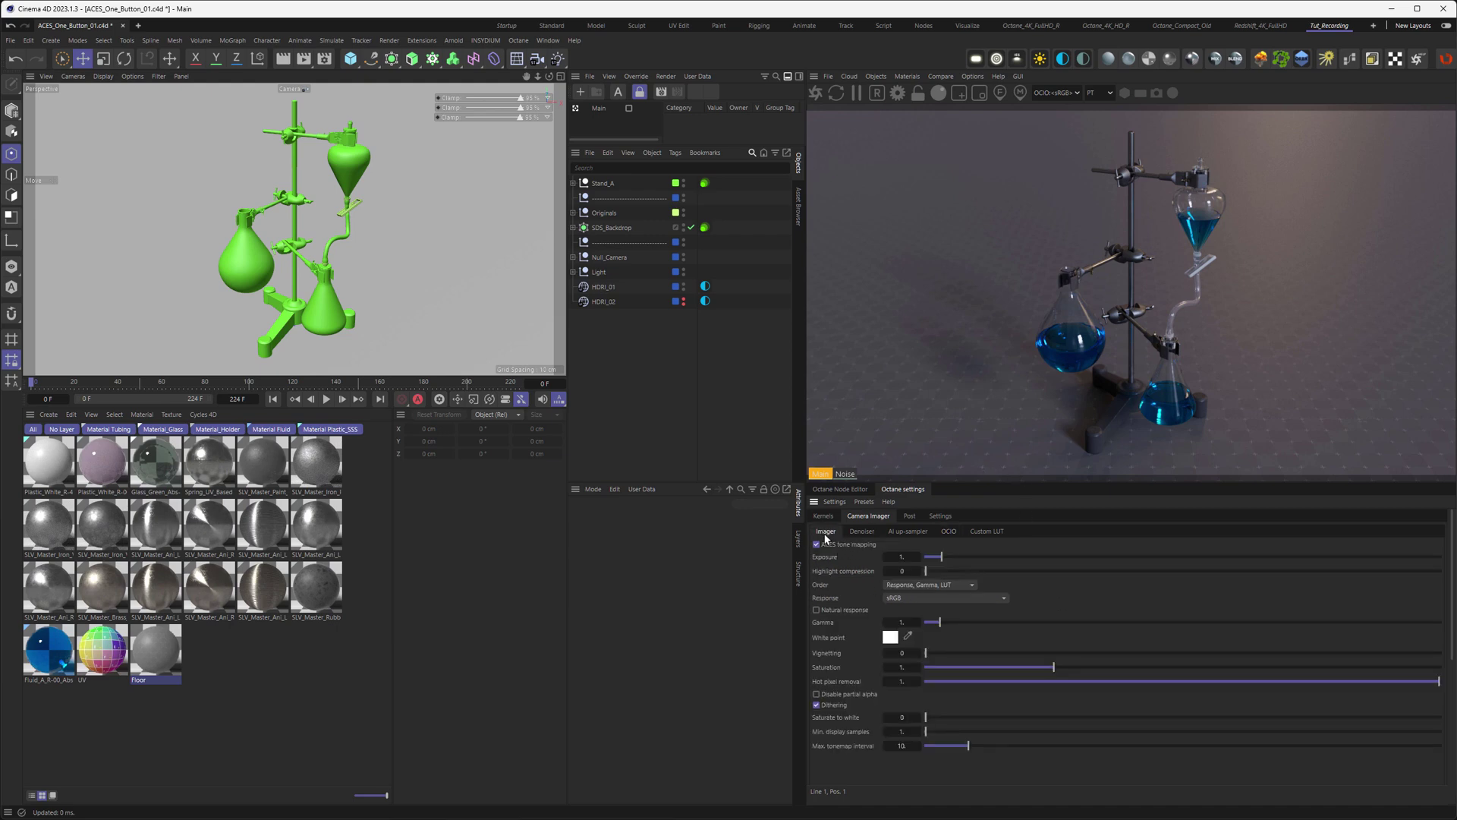
pyautogui.click(816, 544)
pyautogui.click(1050, 95)
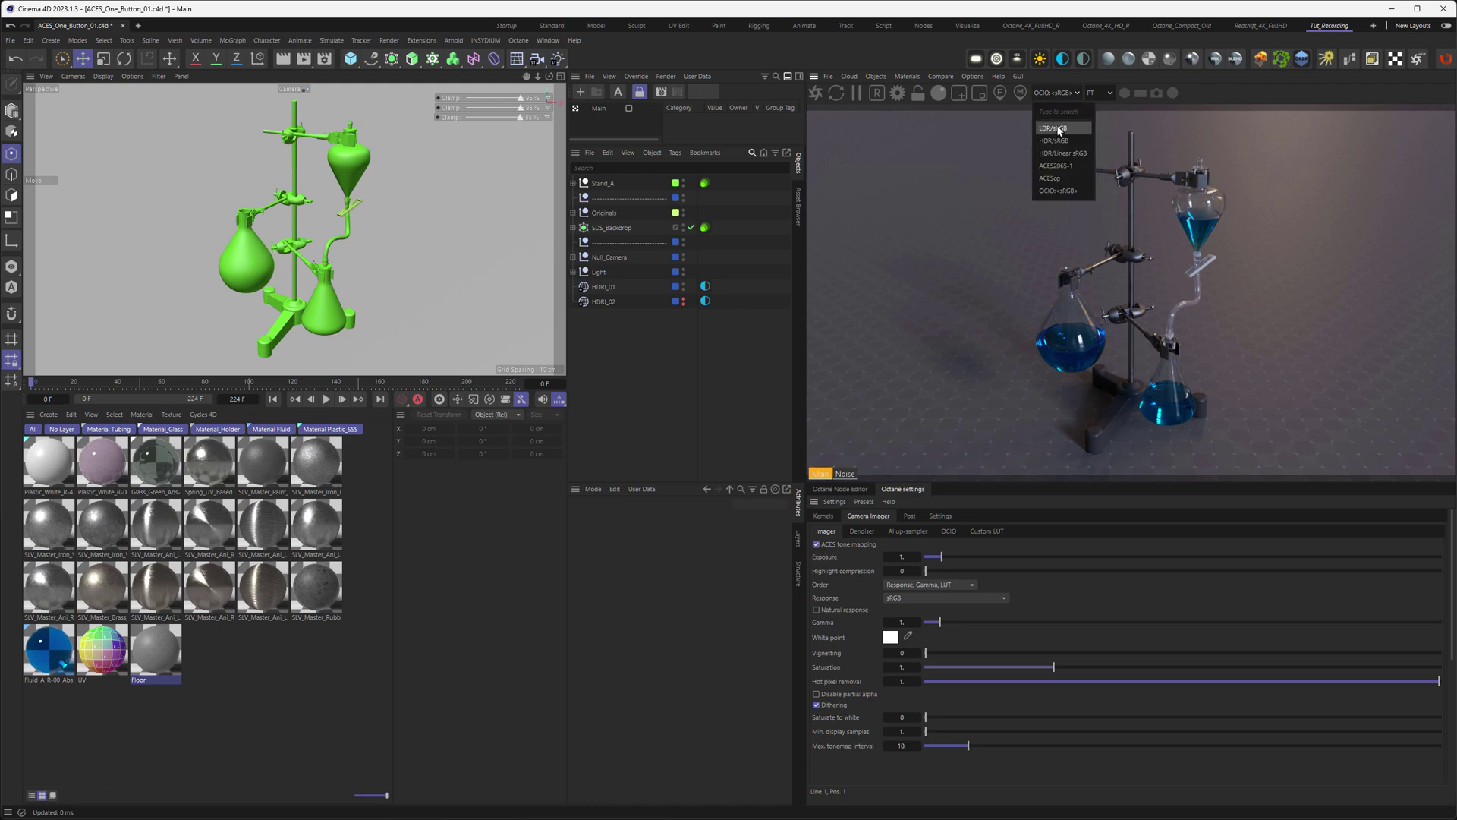
pyautogui.click(1061, 129)
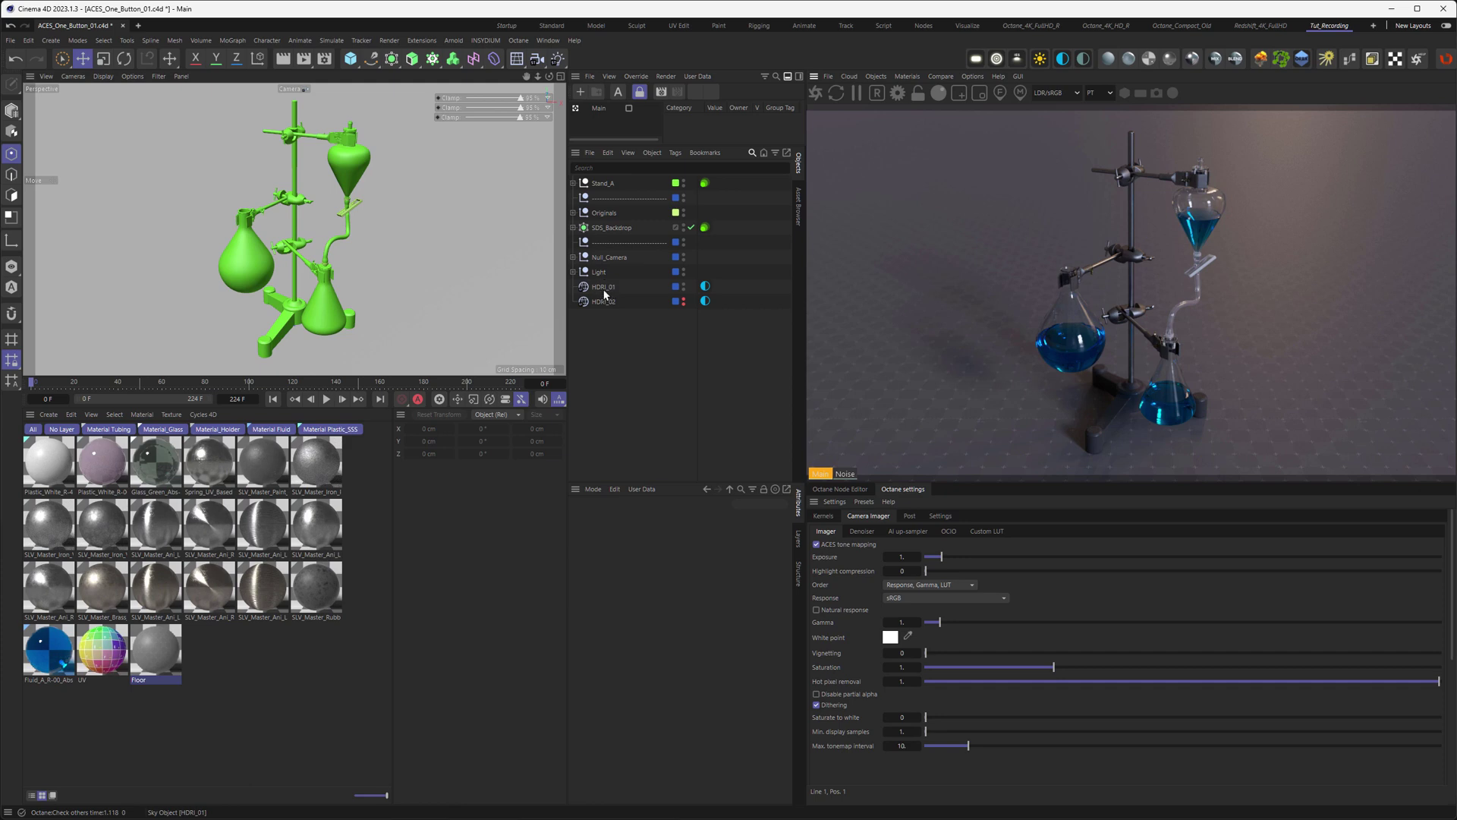
# Step: Hide HDRI_01 so the brighter HDRI_02 environment lights the glassware, with ACES tone mapping off
pyautogui.click(684, 297)
pyautogui.click(816, 544)
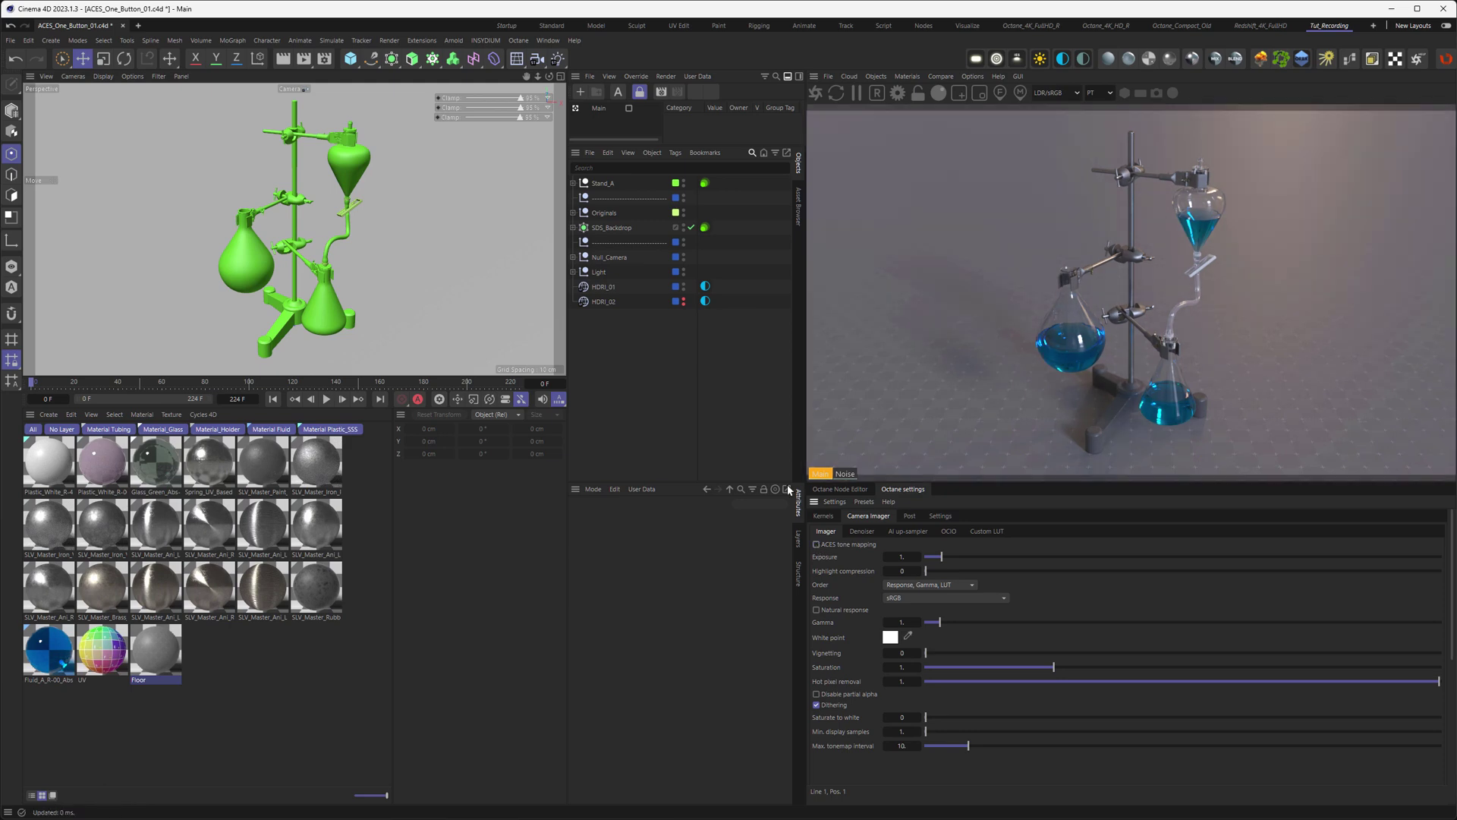
pyautogui.click(683, 299)
pyautogui.click(683, 286)
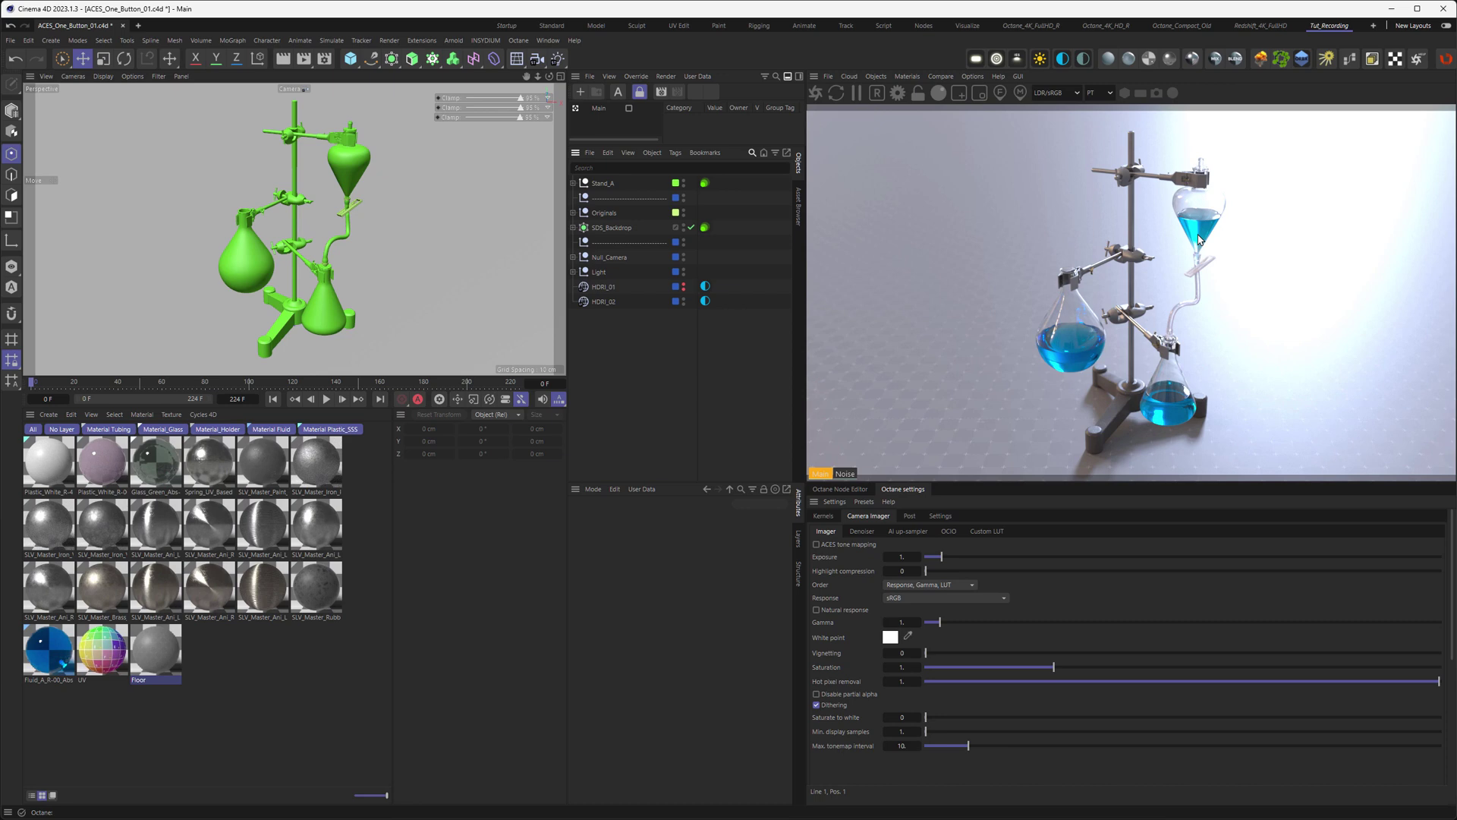
# Step: Toggle ACES tone mapping off and on to compare highlights, leaving it enabled
pyautogui.click(816, 544)
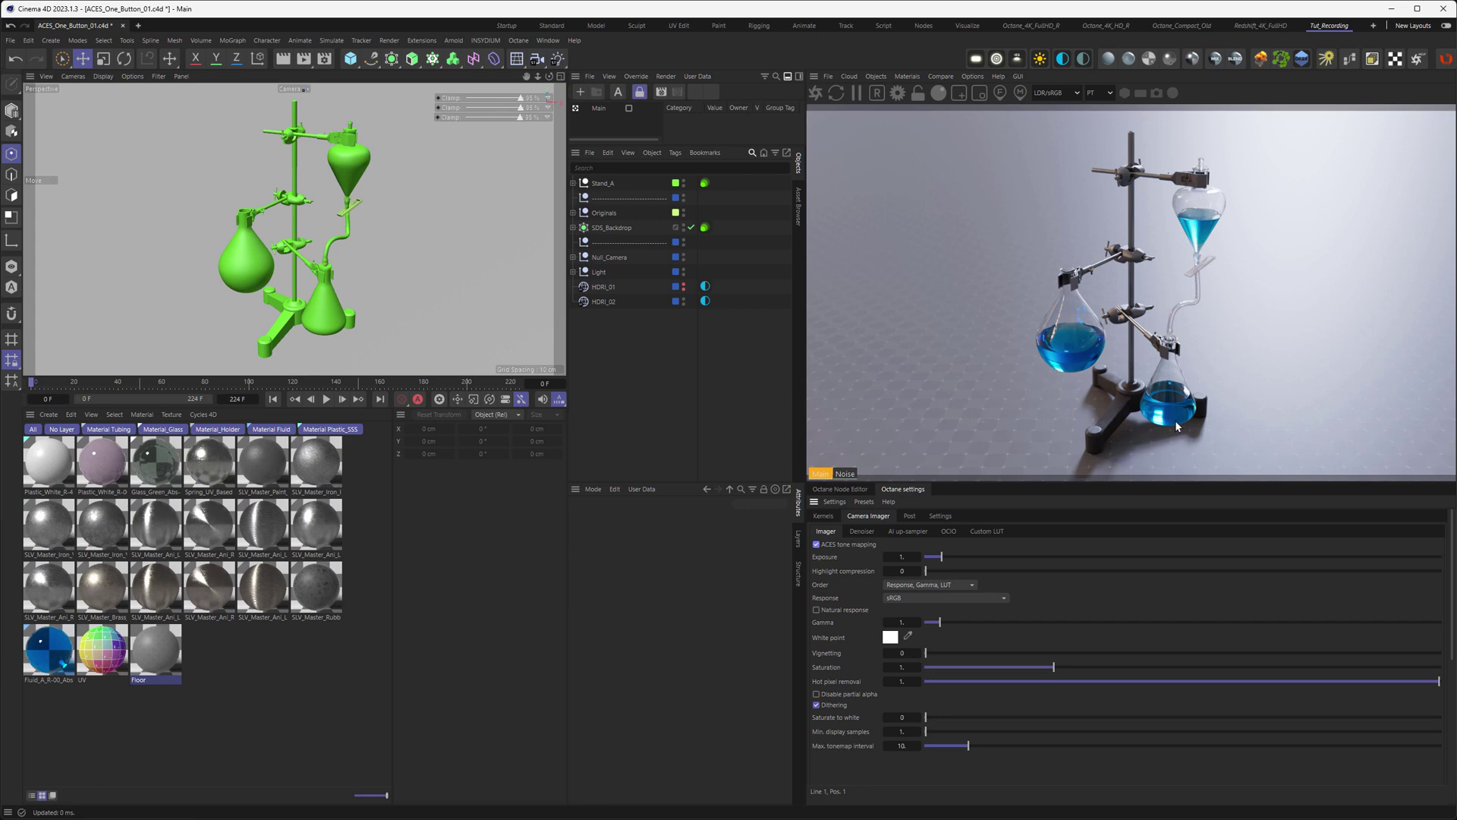
pyautogui.click(816, 544)
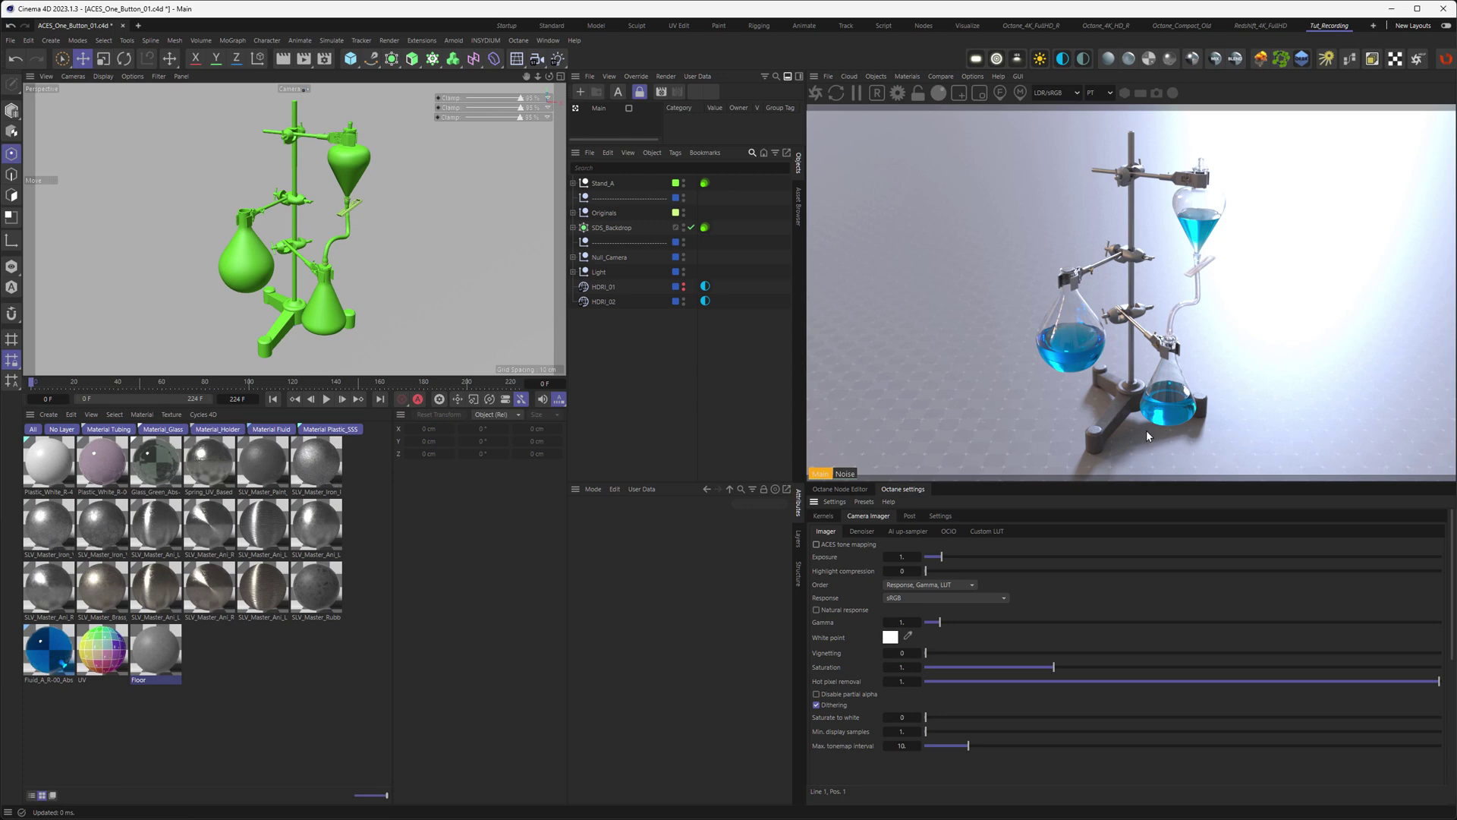
pyautogui.click(817, 544)
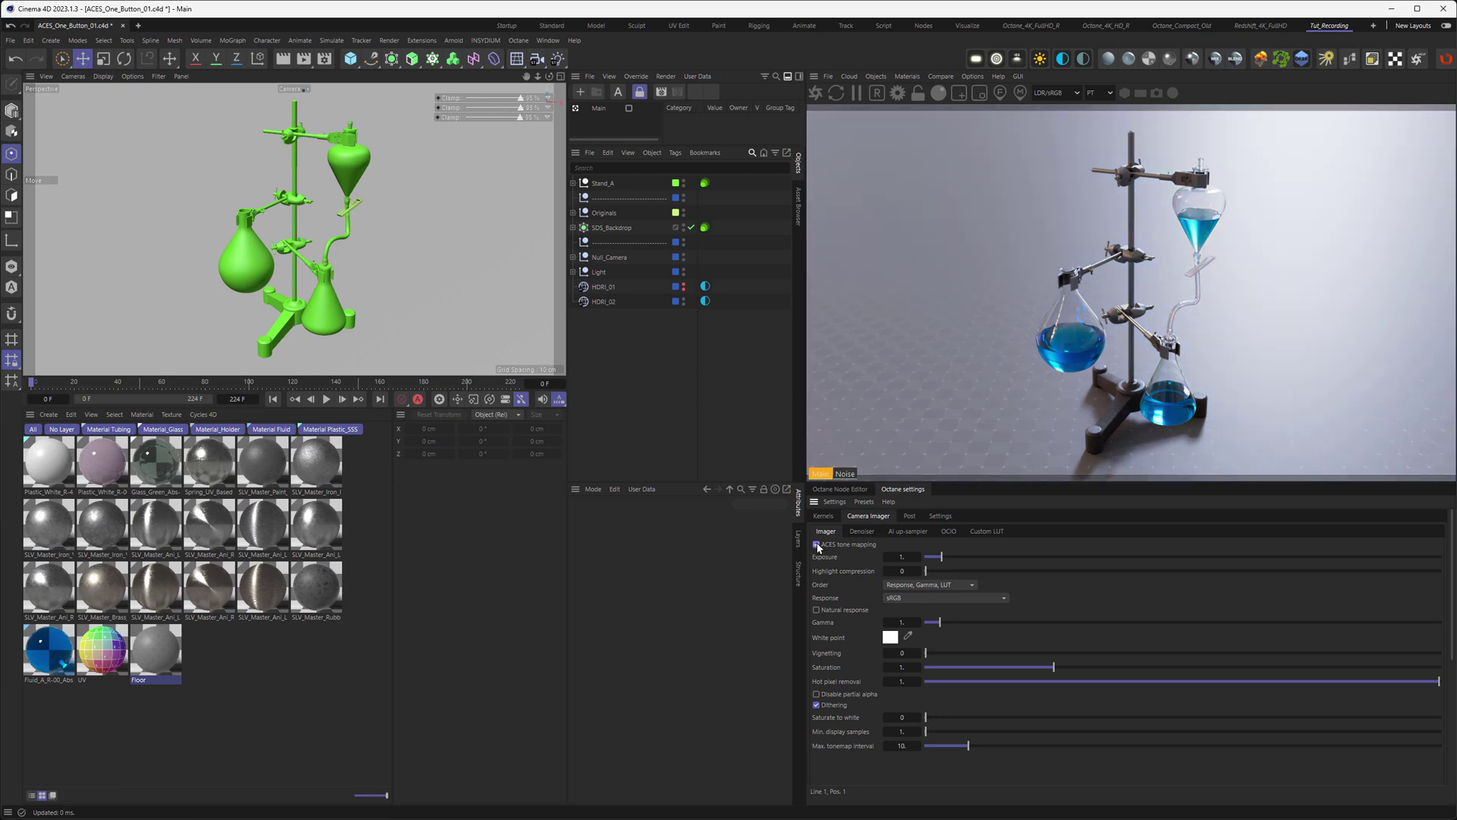
pyautogui.click(817, 544)
pyautogui.click(816, 544)
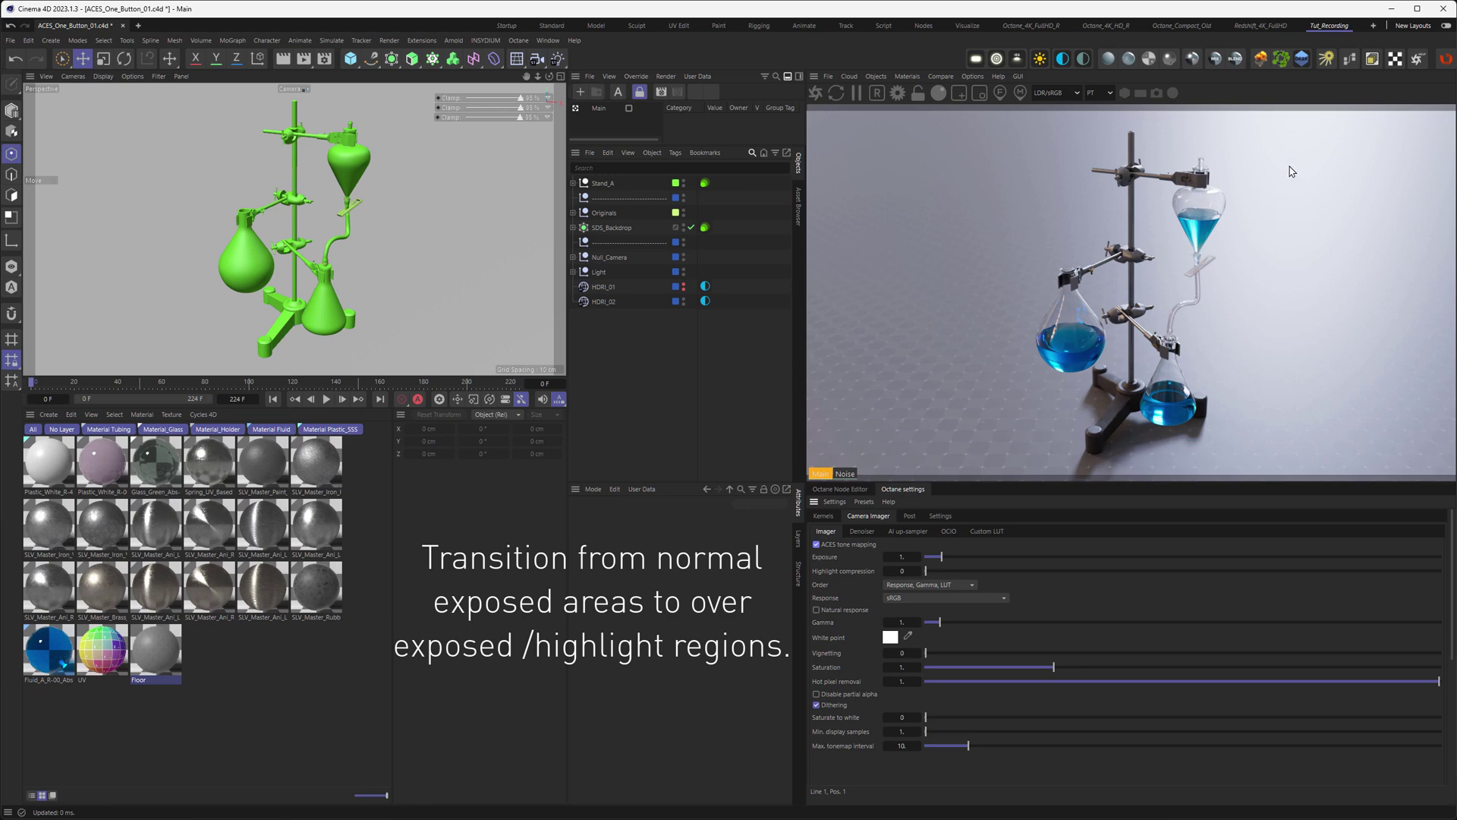
pyautogui.click(817, 544)
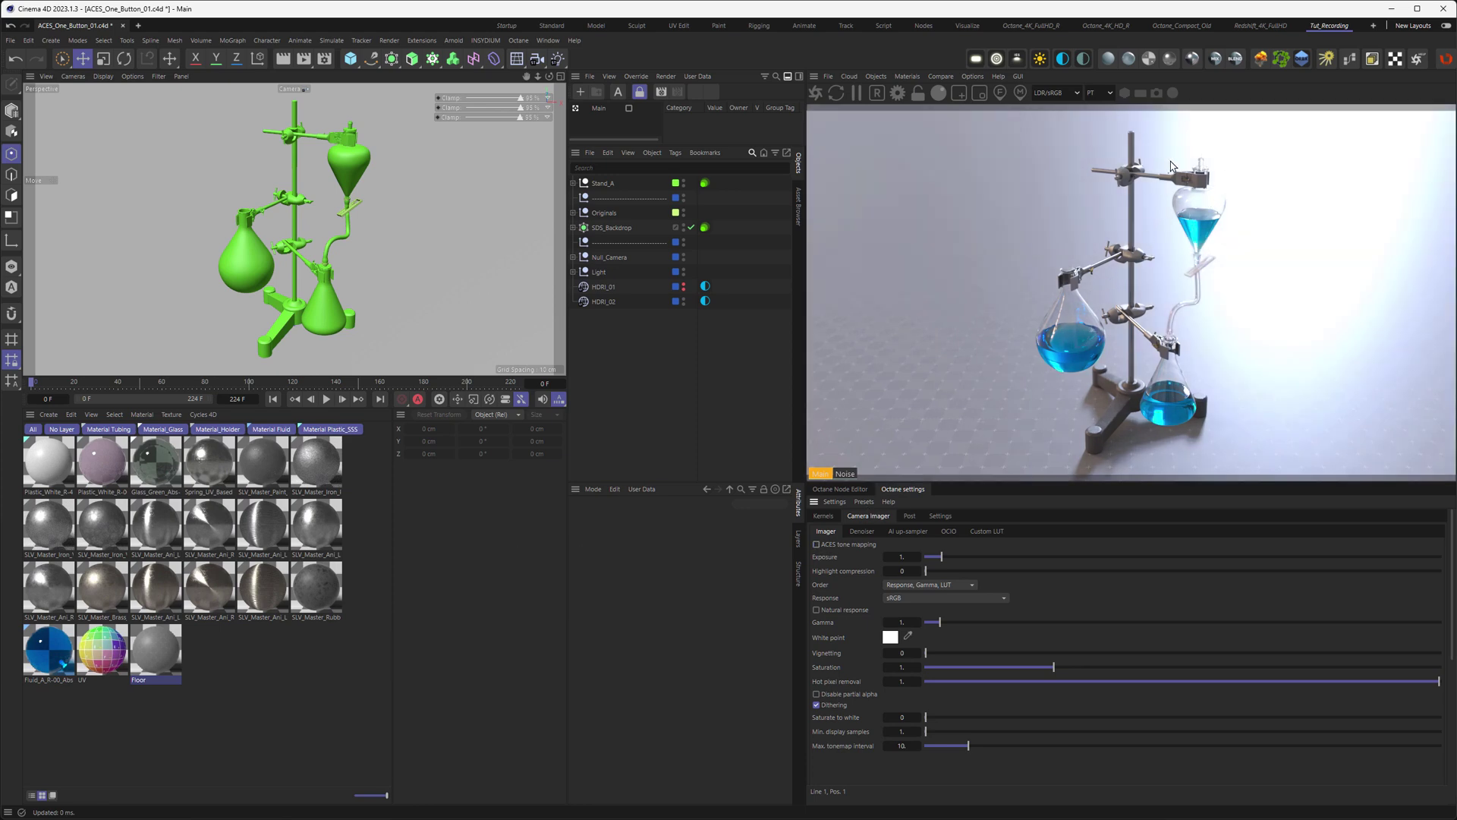
pyautogui.click(817, 544)
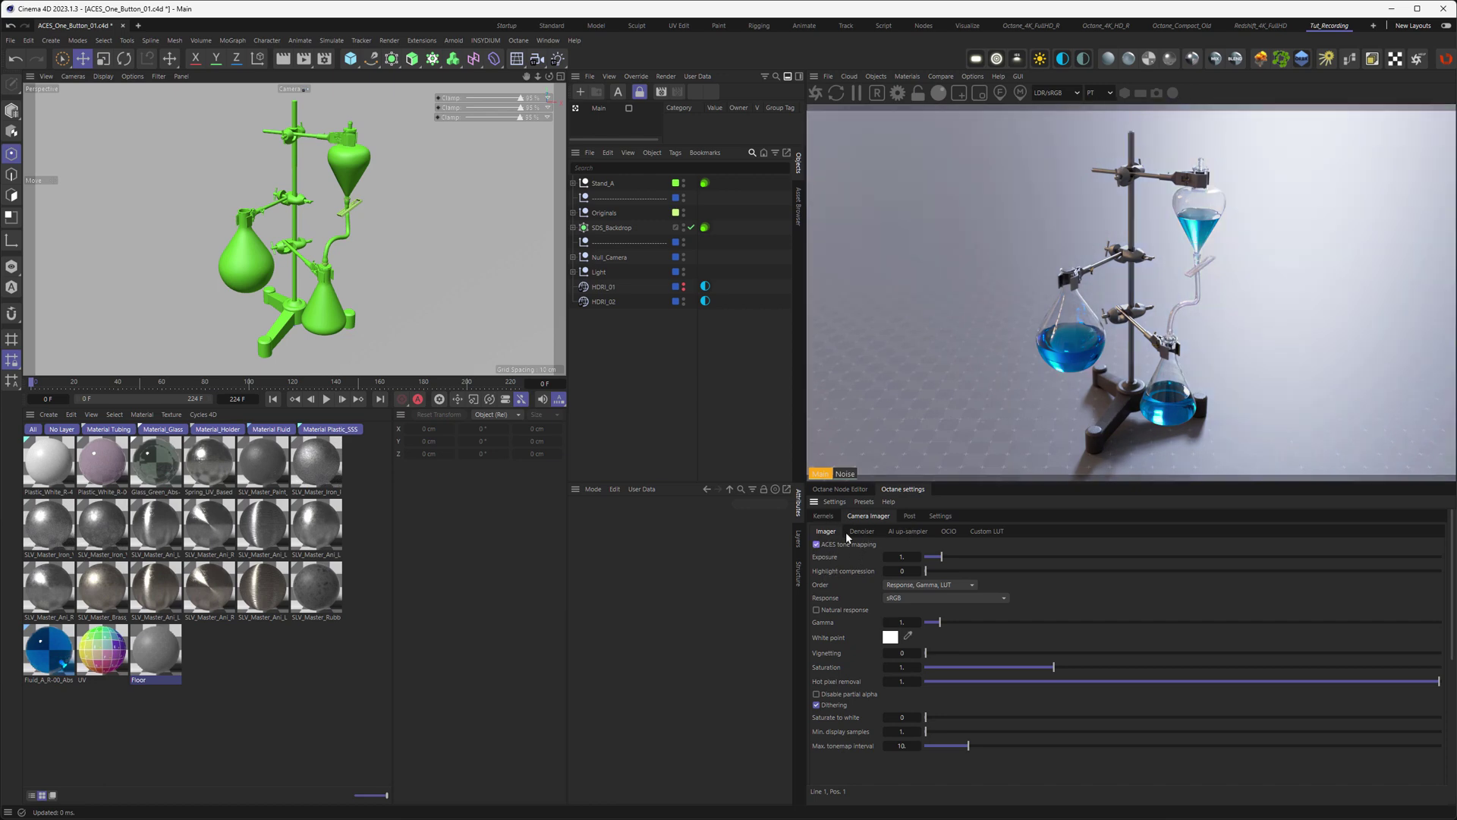
pyautogui.click(1053, 93)
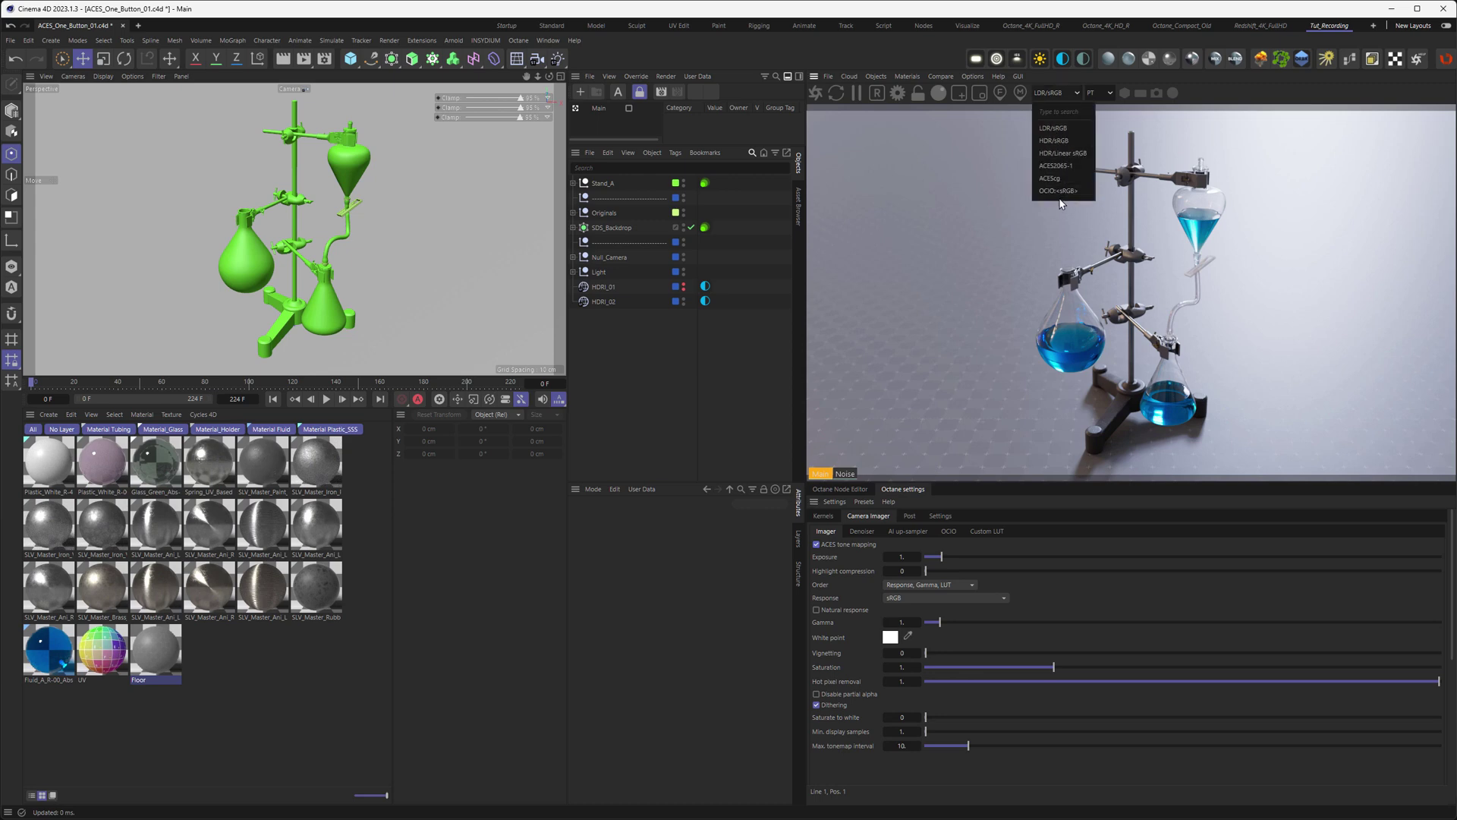
pyautogui.click(1011, 271)
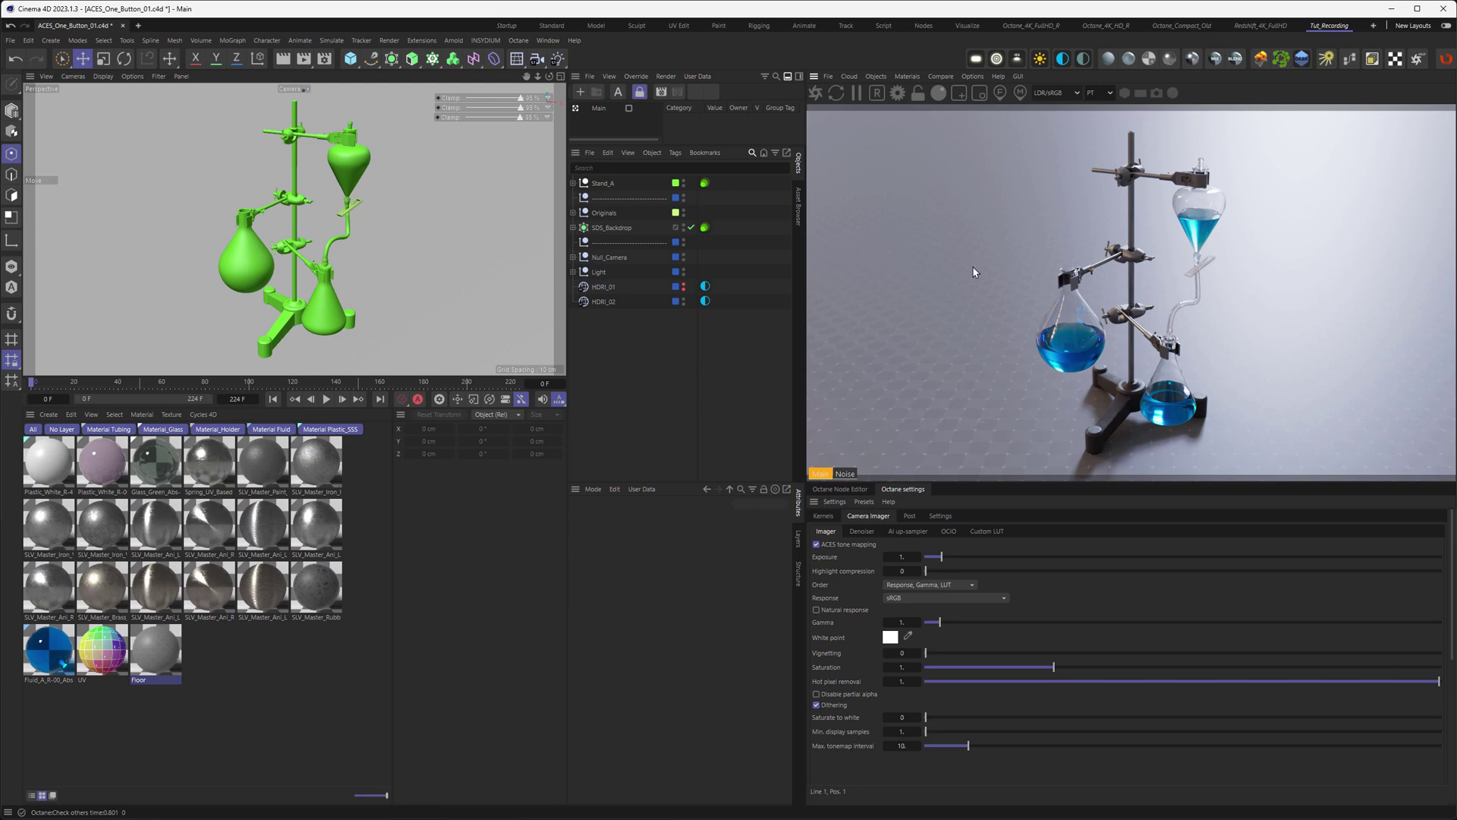
# Step: In Render Settings select Octane Renderer and keep the buffer type at HDR (Float 32-bit)
pyautogui.click(325, 60)
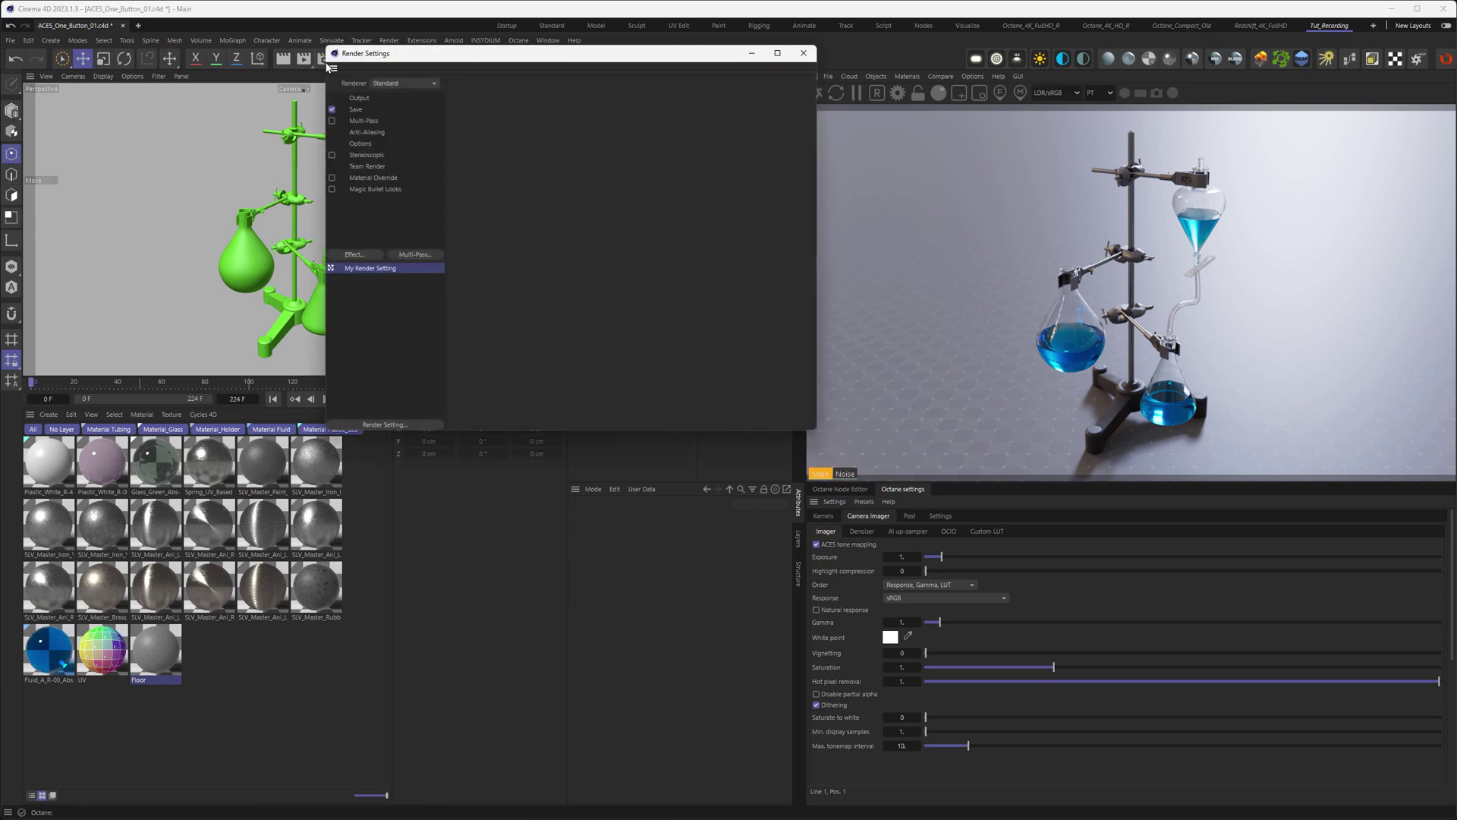
pyautogui.click(385, 83)
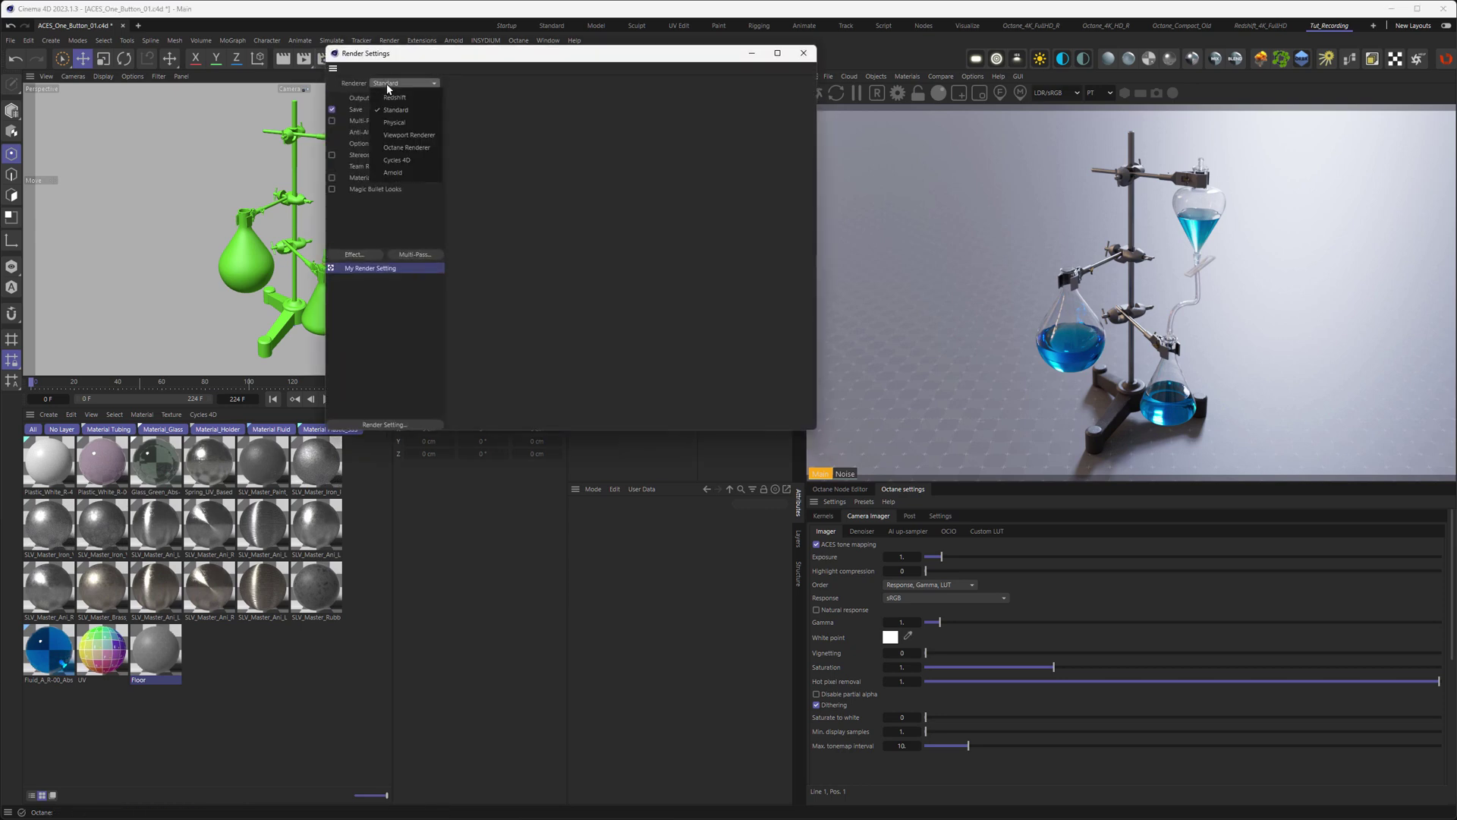
pyautogui.click(401, 157)
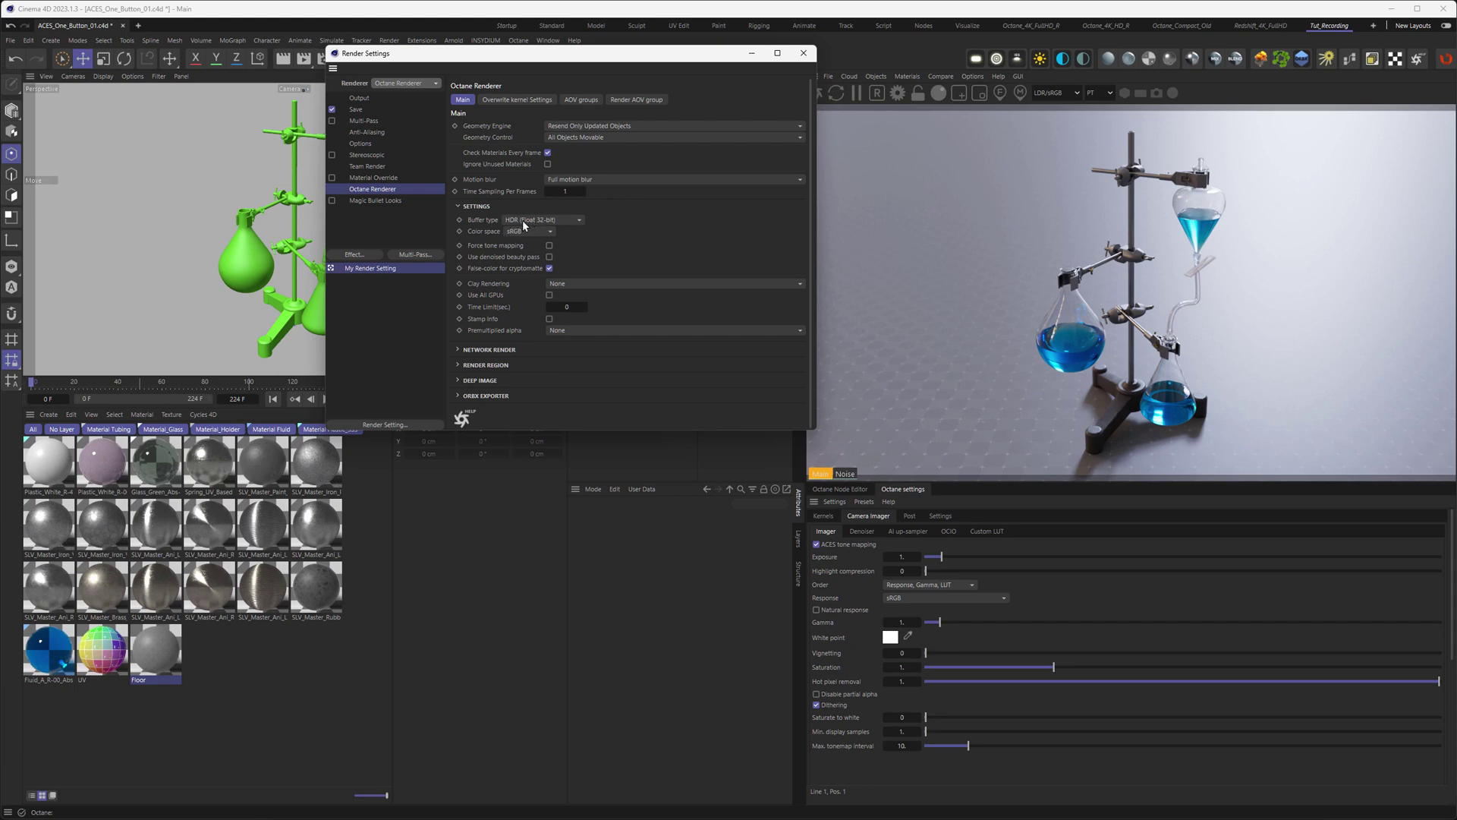
pyautogui.click(522, 220)
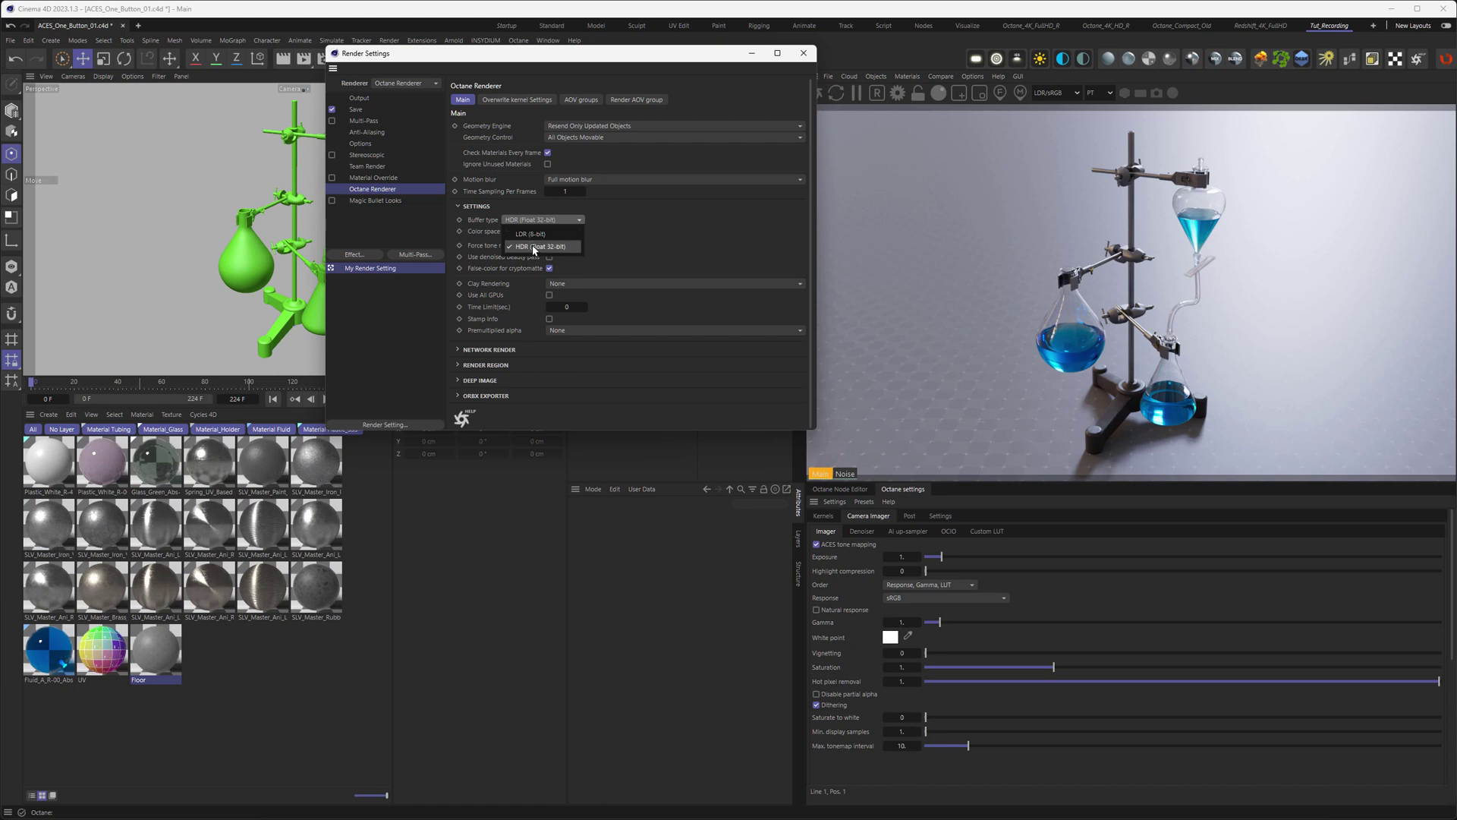
pyautogui.click(534, 247)
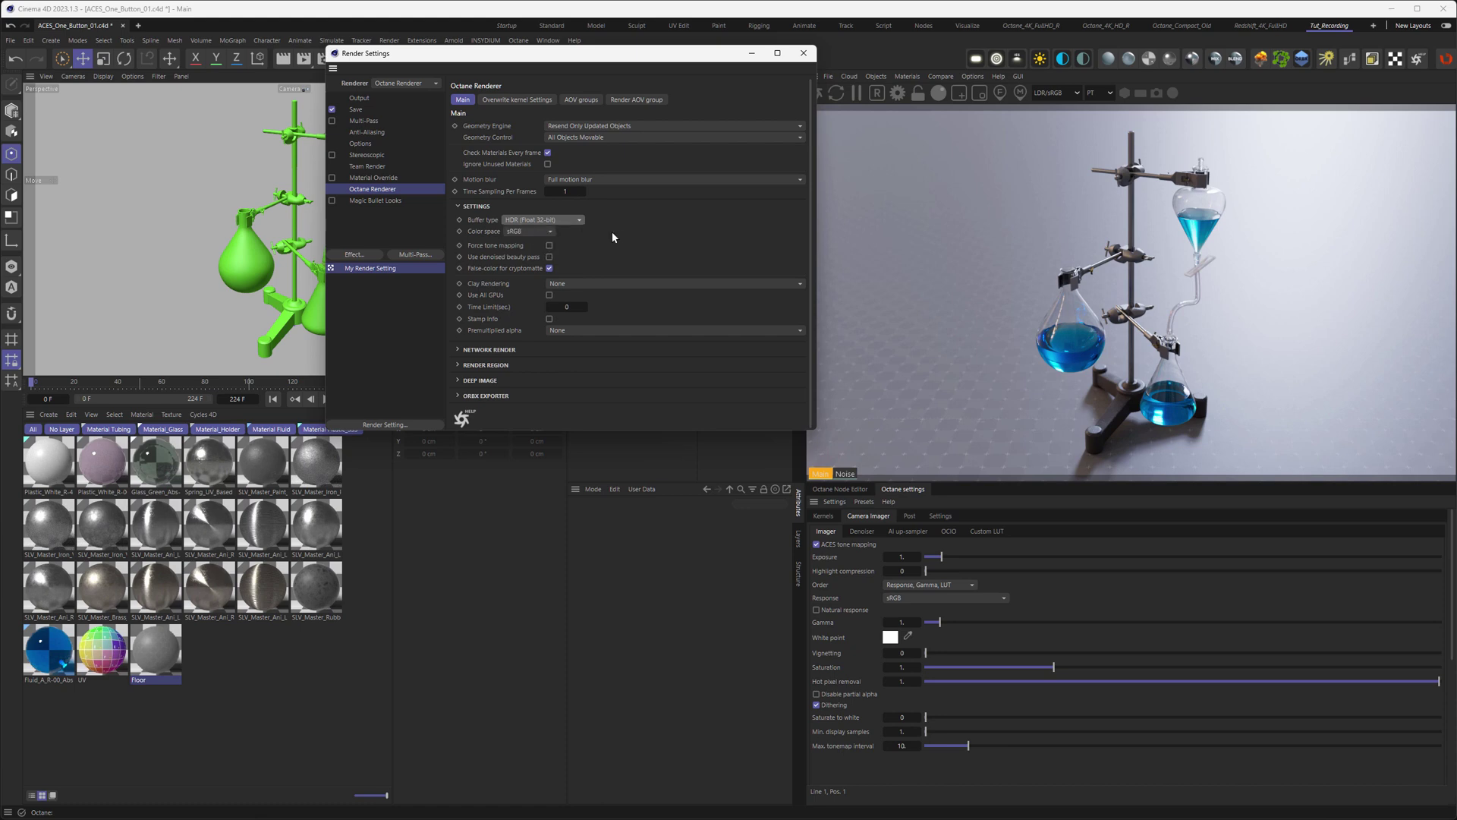
# Step: Enable Octane's Render AOV output with the file path ../Renders/$prj
pyautogui.click(358, 110)
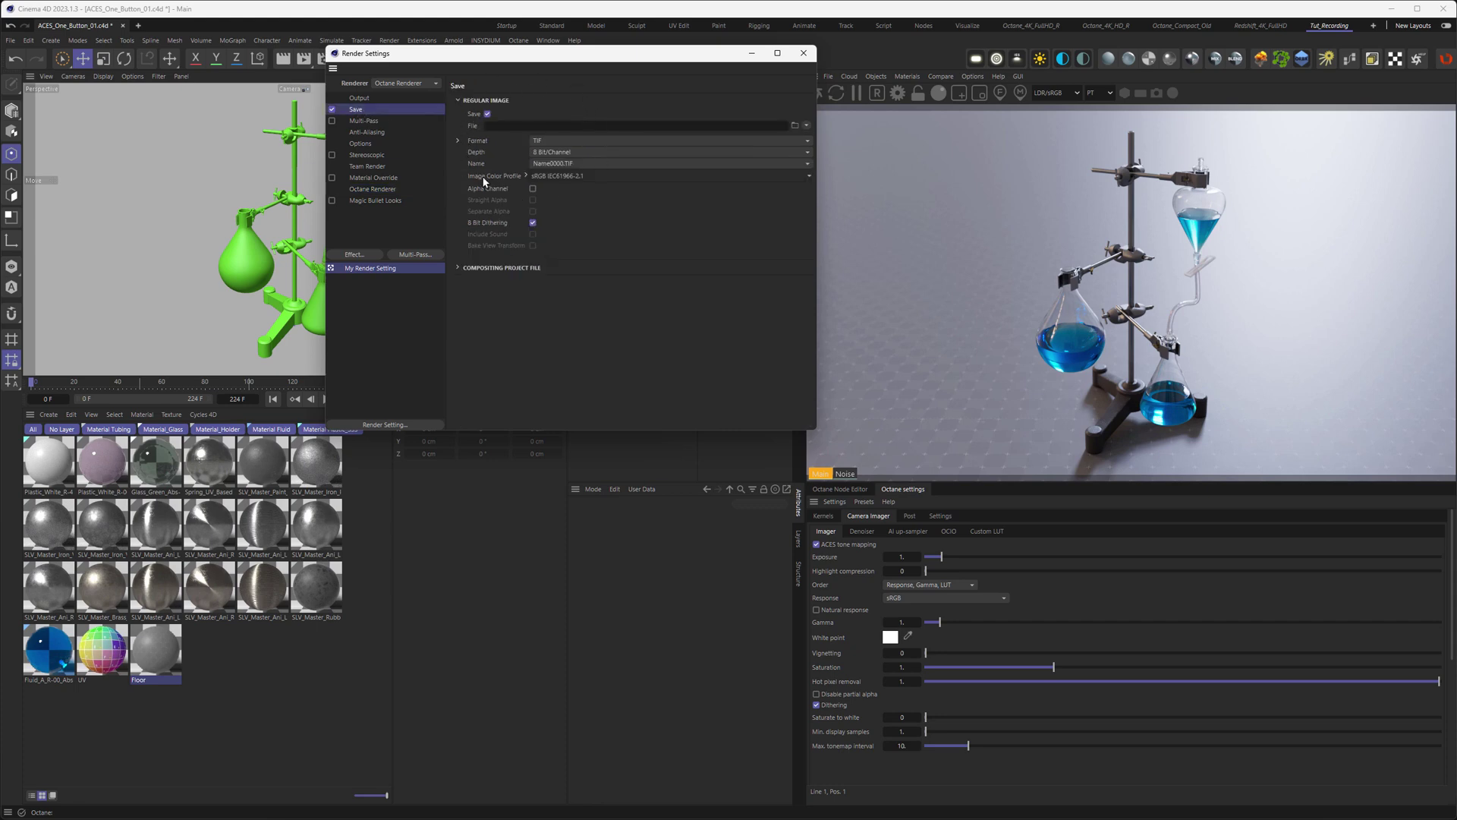
pyautogui.click(380, 189)
pyautogui.click(621, 98)
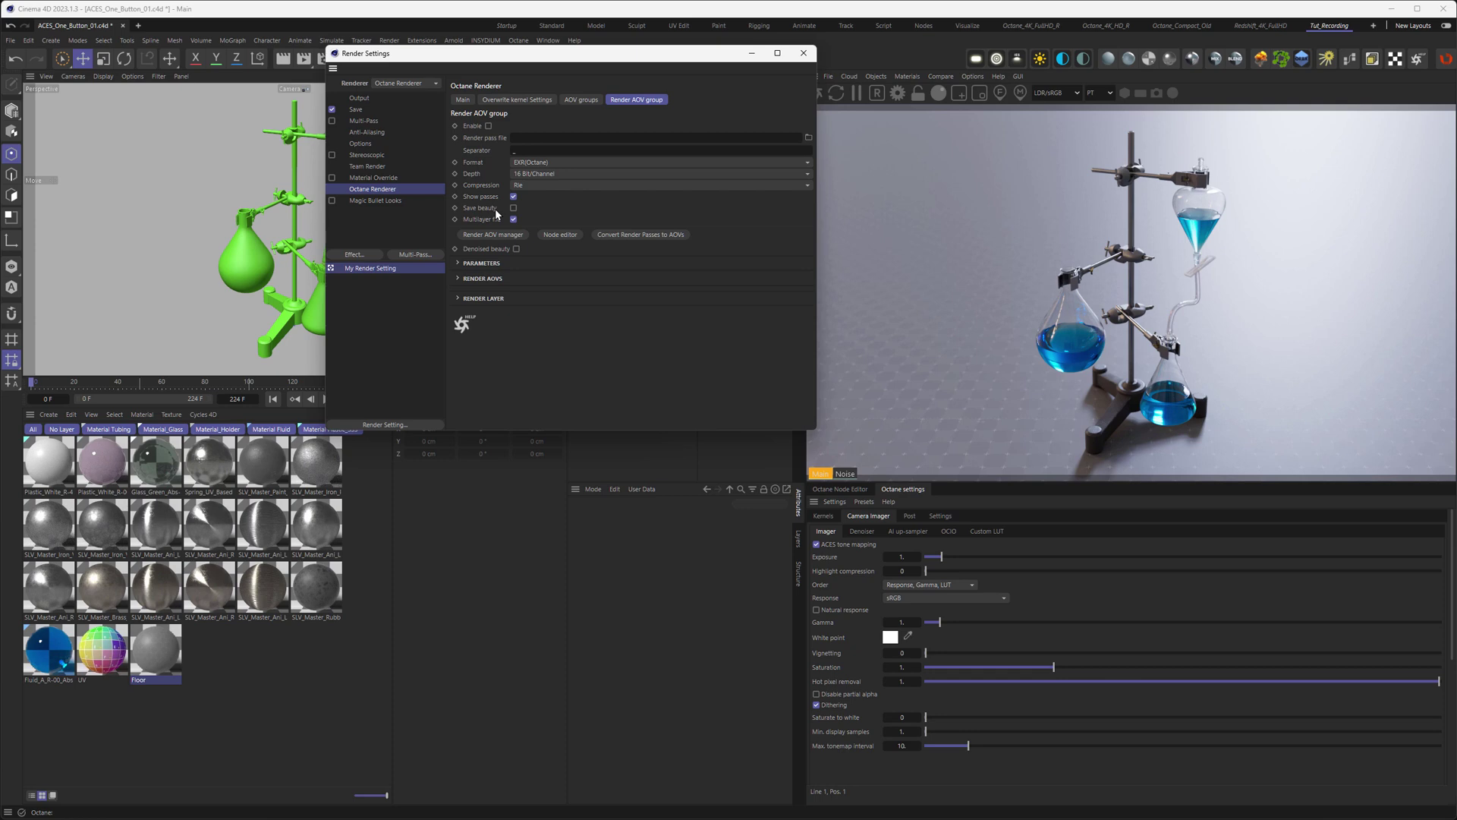
pyautogui.click(488, 126)
pyautogui.click(533, 138)
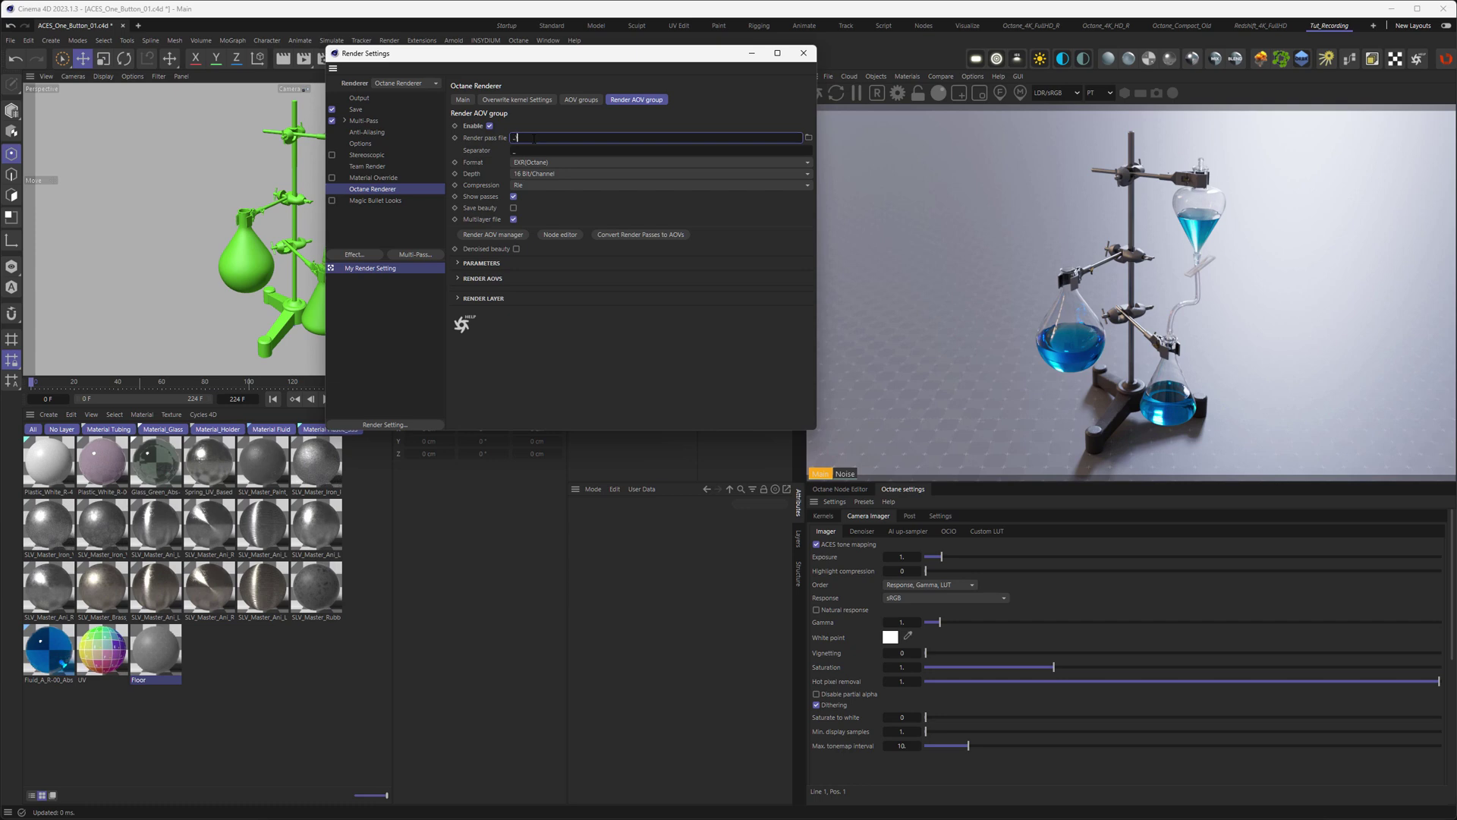
pyautogui.write('.\\Rende')
pyautogui.press('BackSpace')
pyautogui.write('j')
# Step: Save the passes as 8-bit TIFF files with Multilayer off and Save beauty on
pyautogui.click(528, 166)
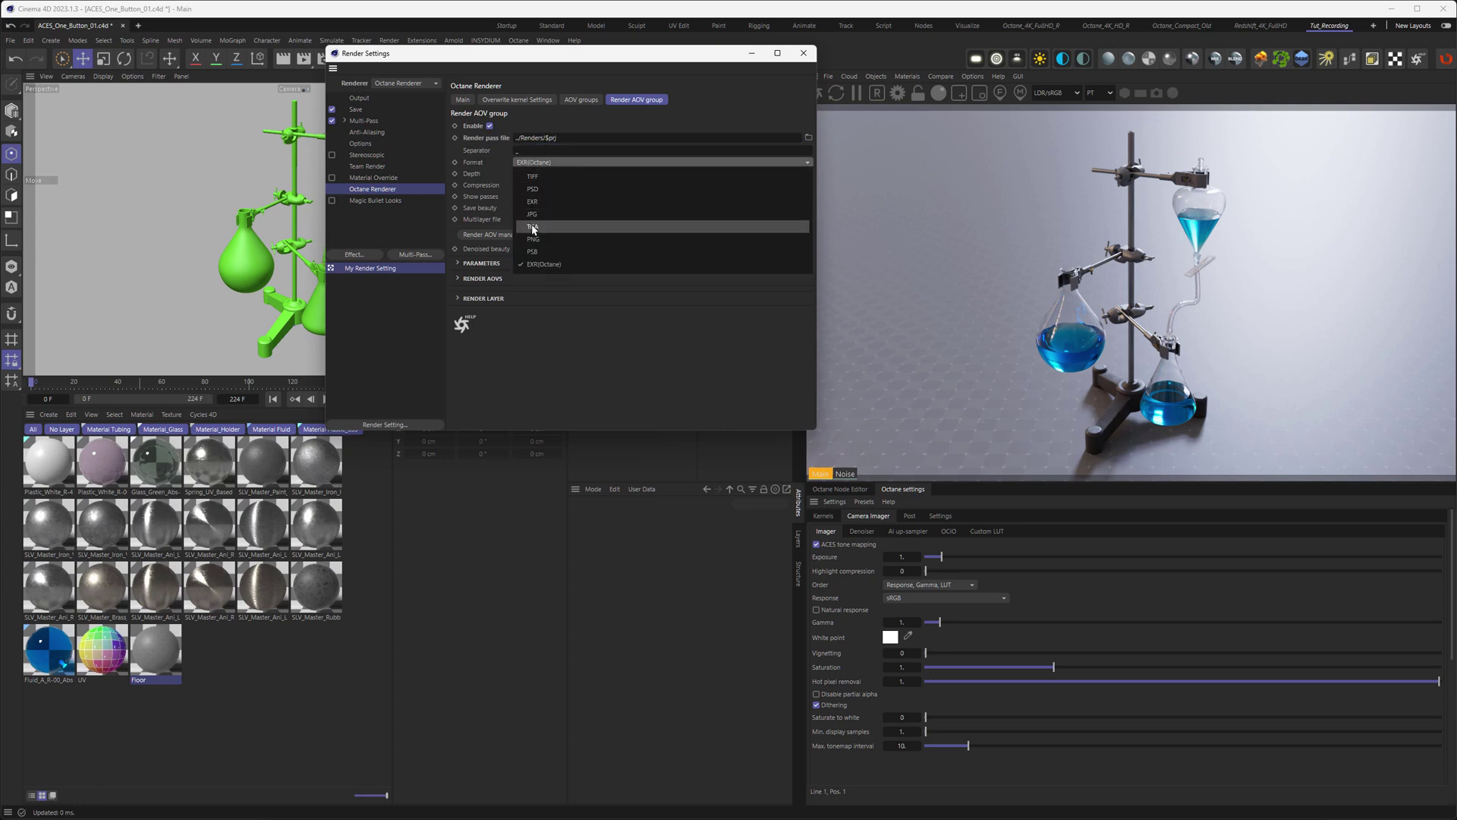
pyautogui.click(531, 176)
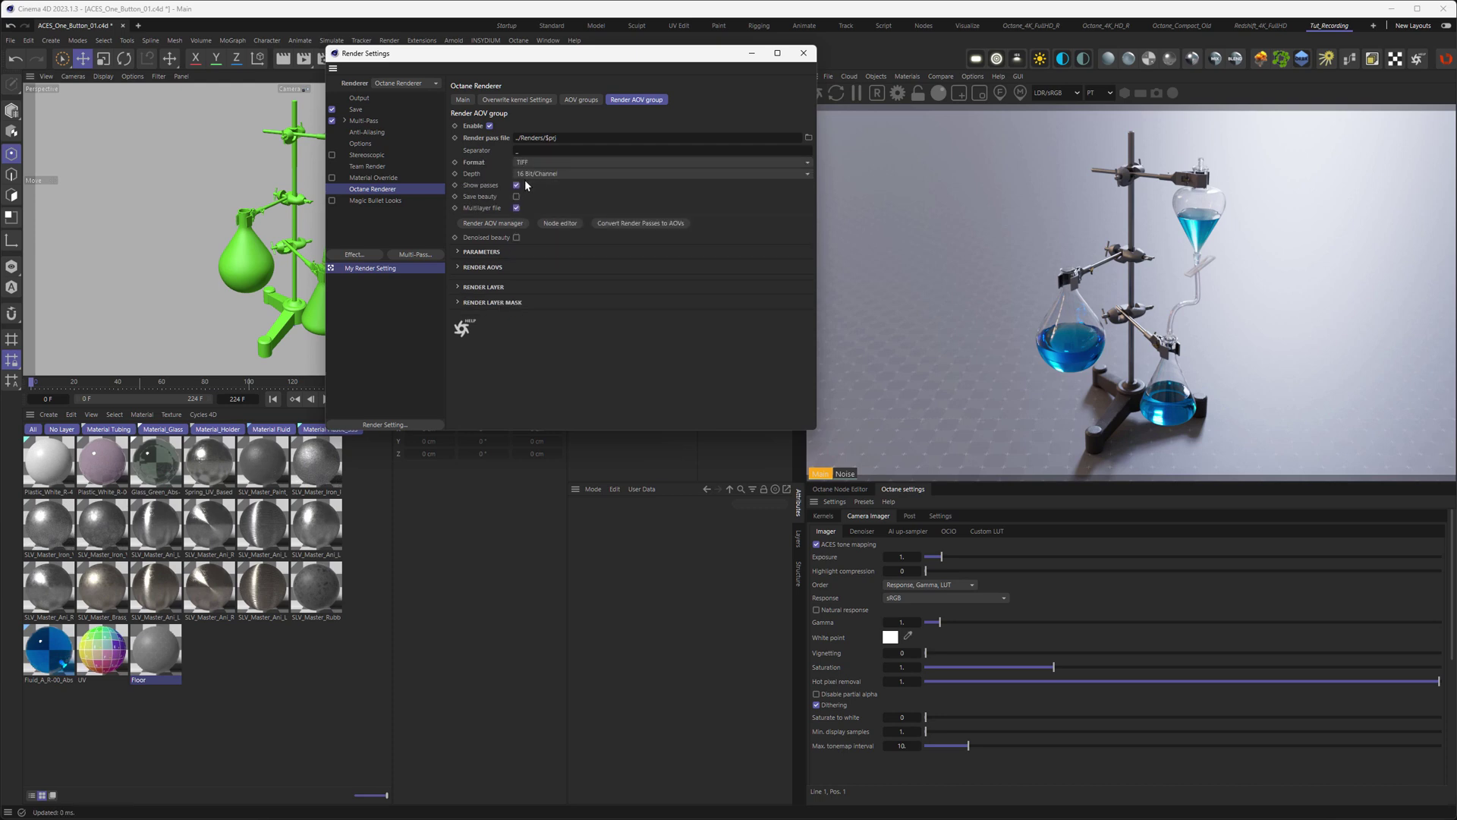
pyautogui.click(529, 173)
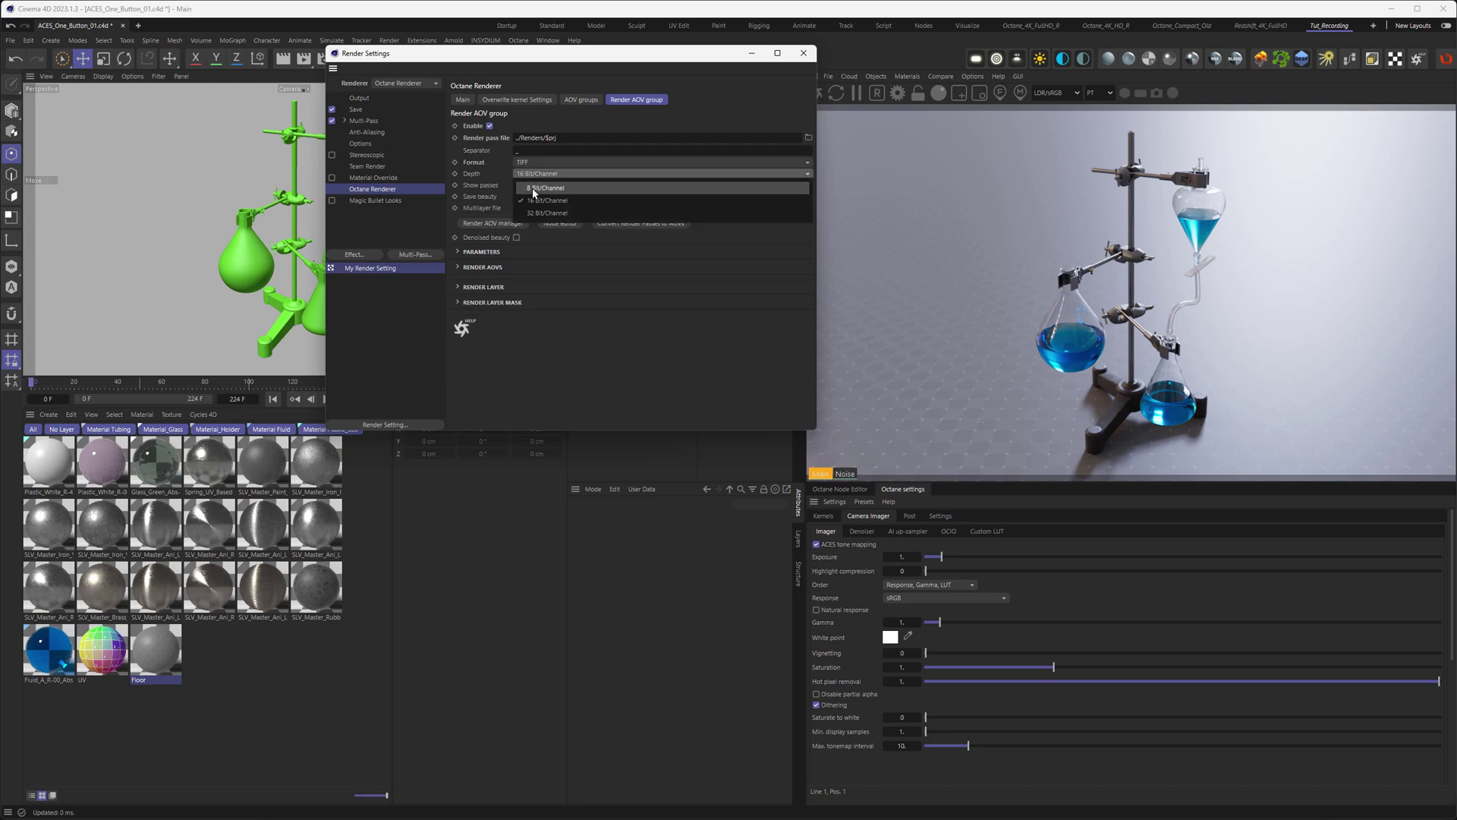
pyautogui.click(534, 190)
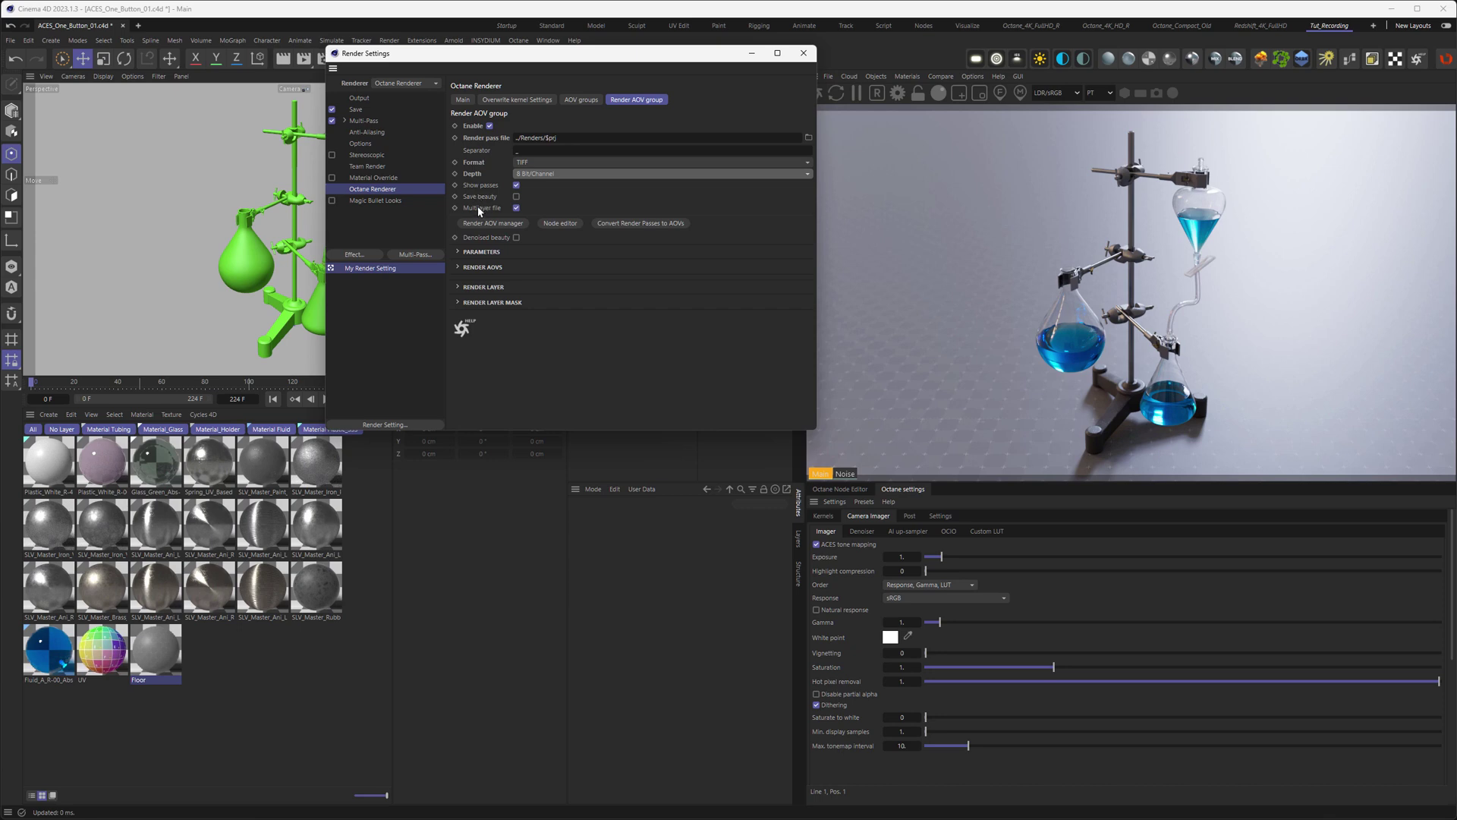
pyautogui.click(516, 207)
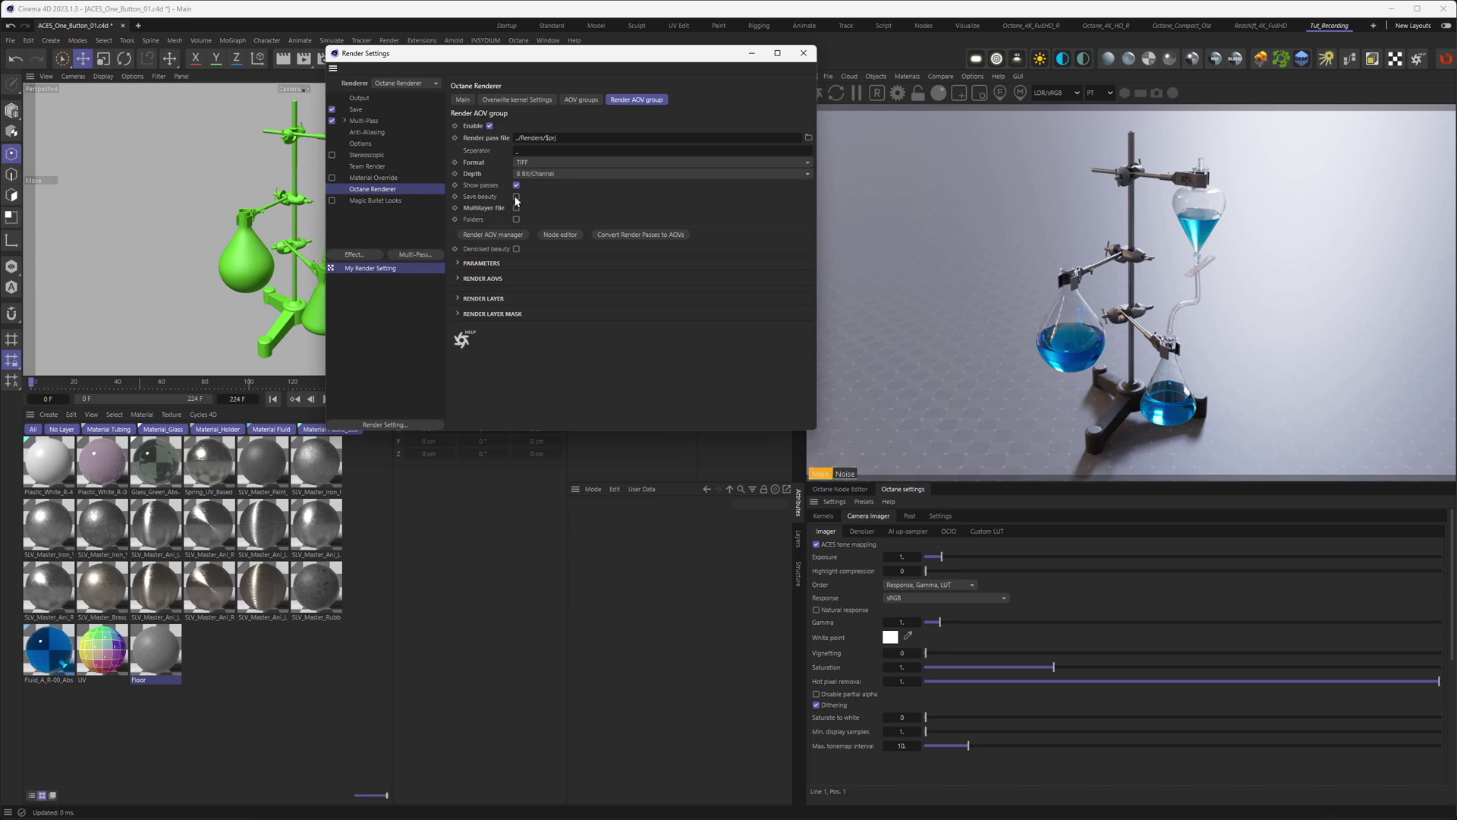
pyautogui.click(517, 197)
# Step: Render the frame with Shift+R, review the saved TIFF in the image viewer, then close it
pyautogui.moveTo(576, 62); pyautogui.dragTo(552, 206)
pyautogui.hotkey('shift', 'r')
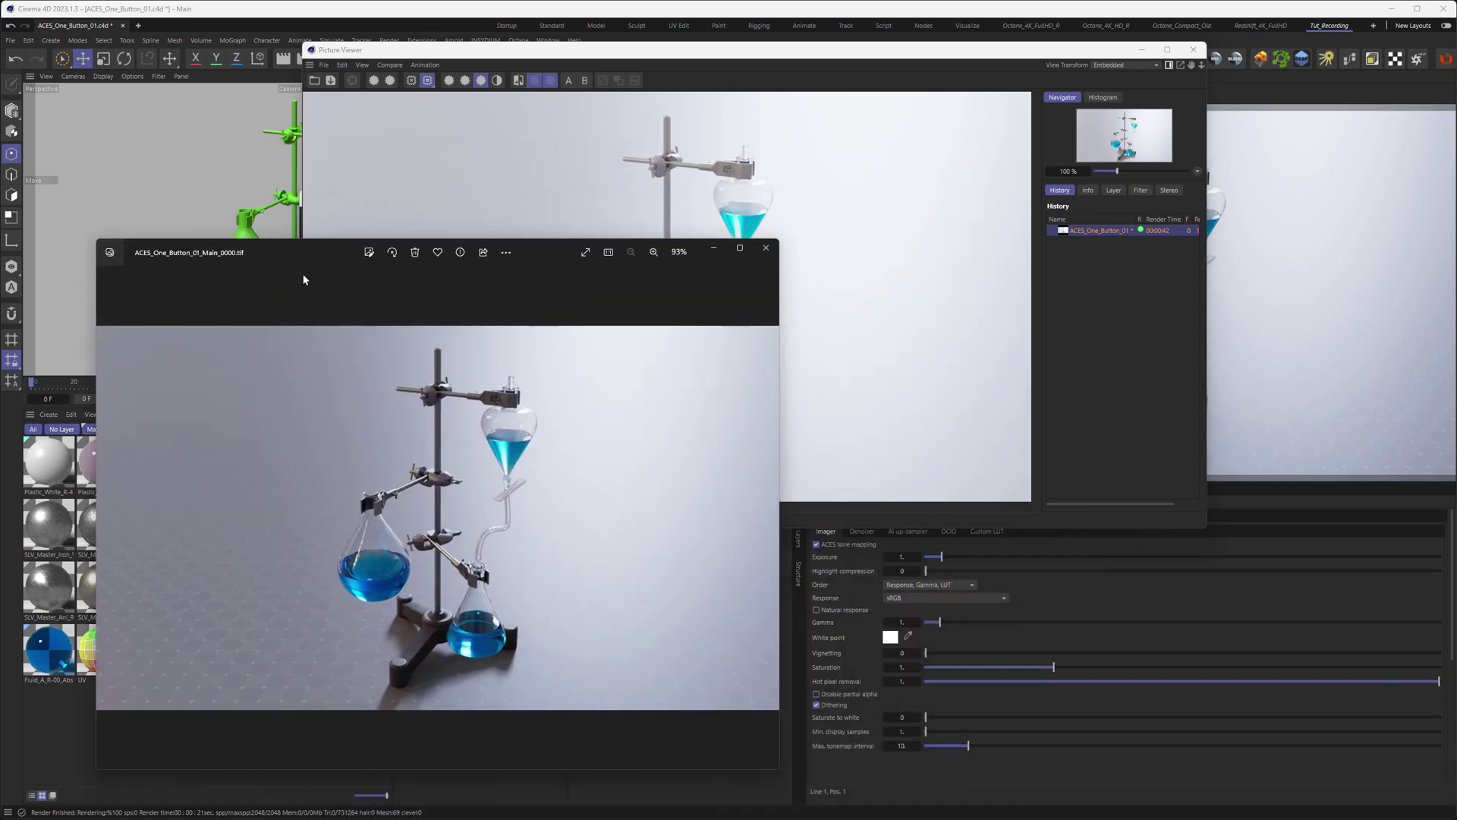
pyautogui.moveTo(303, 279); pyautogui.dragTo(276, 329)
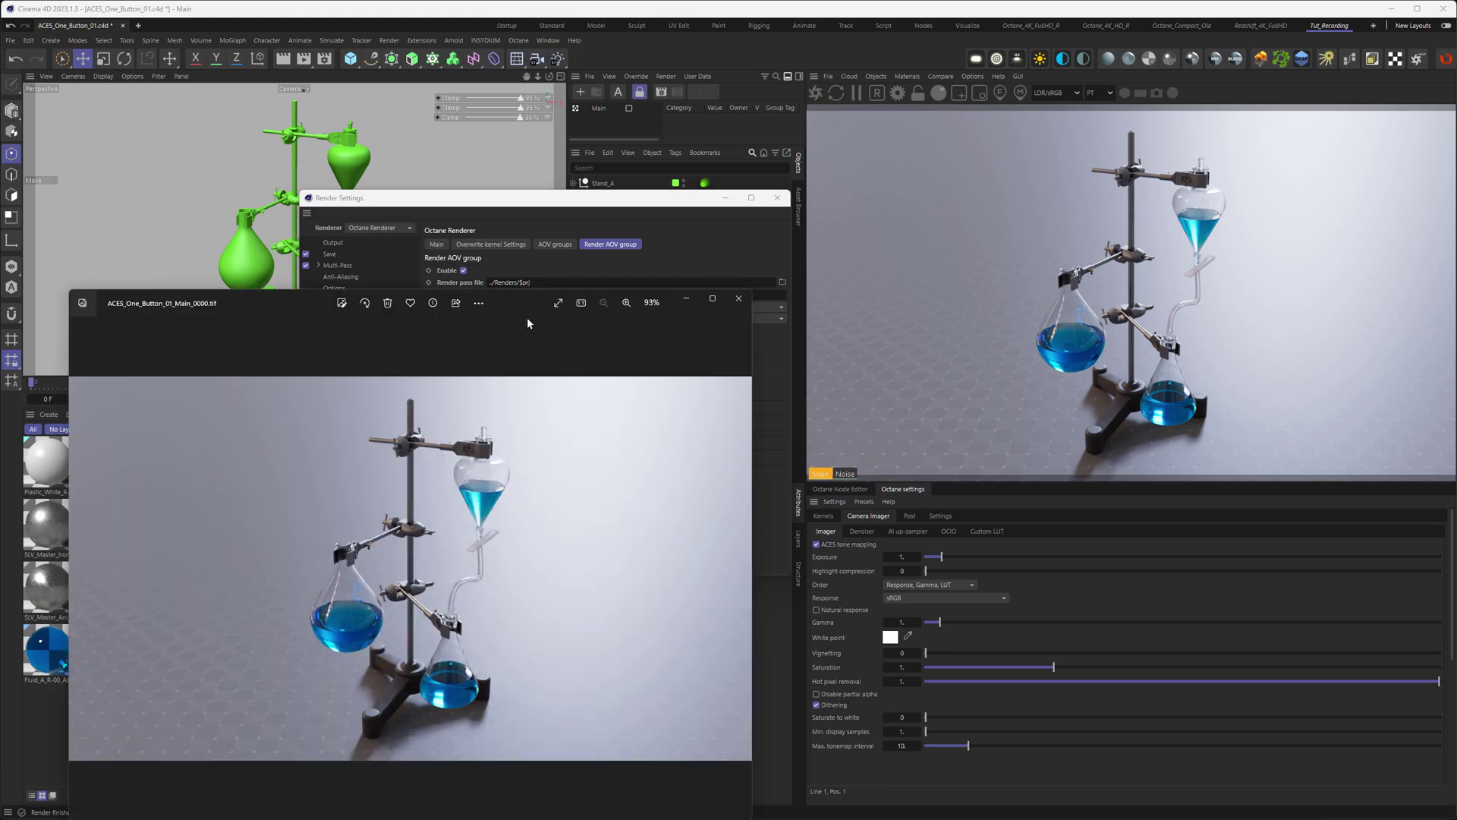
pyautogui.moveTo(527, 317); pyautogui.dragTo(717, 70)
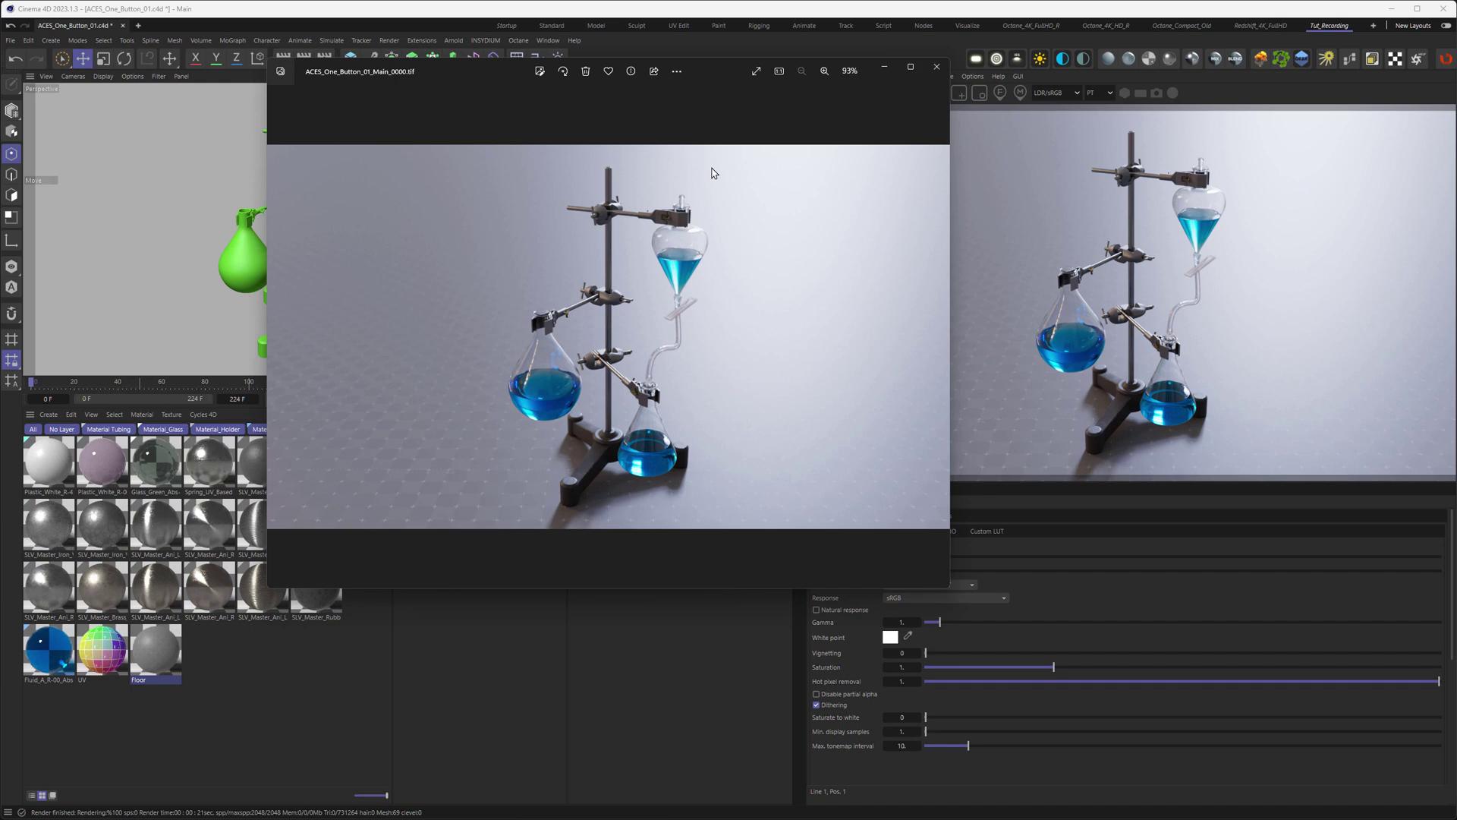
pyautogui.click(936, 67)
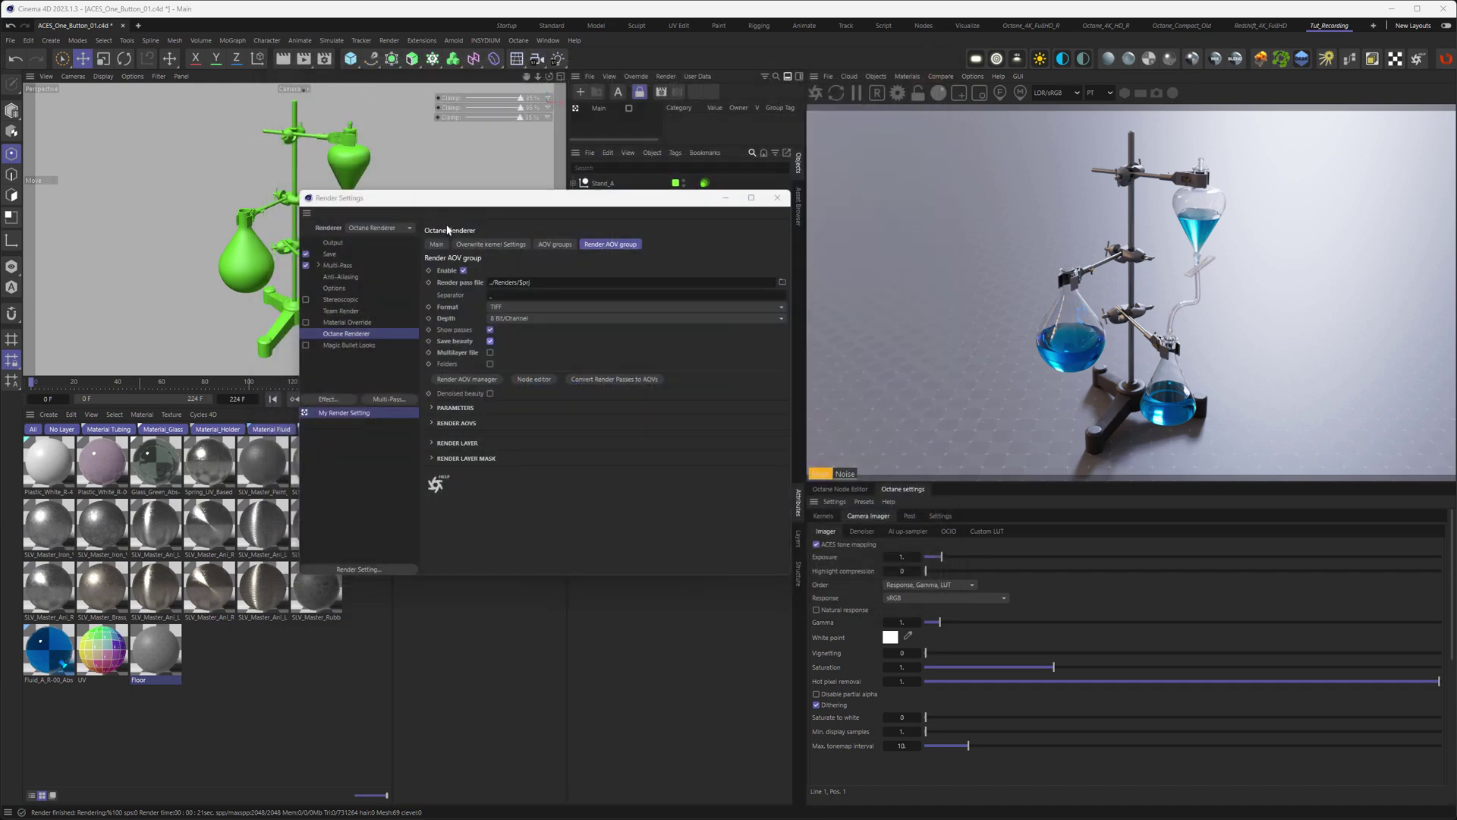
# Step: Set Octane's render colour space to ACEScg on the Main tab
pyautogui.click(437, 244)
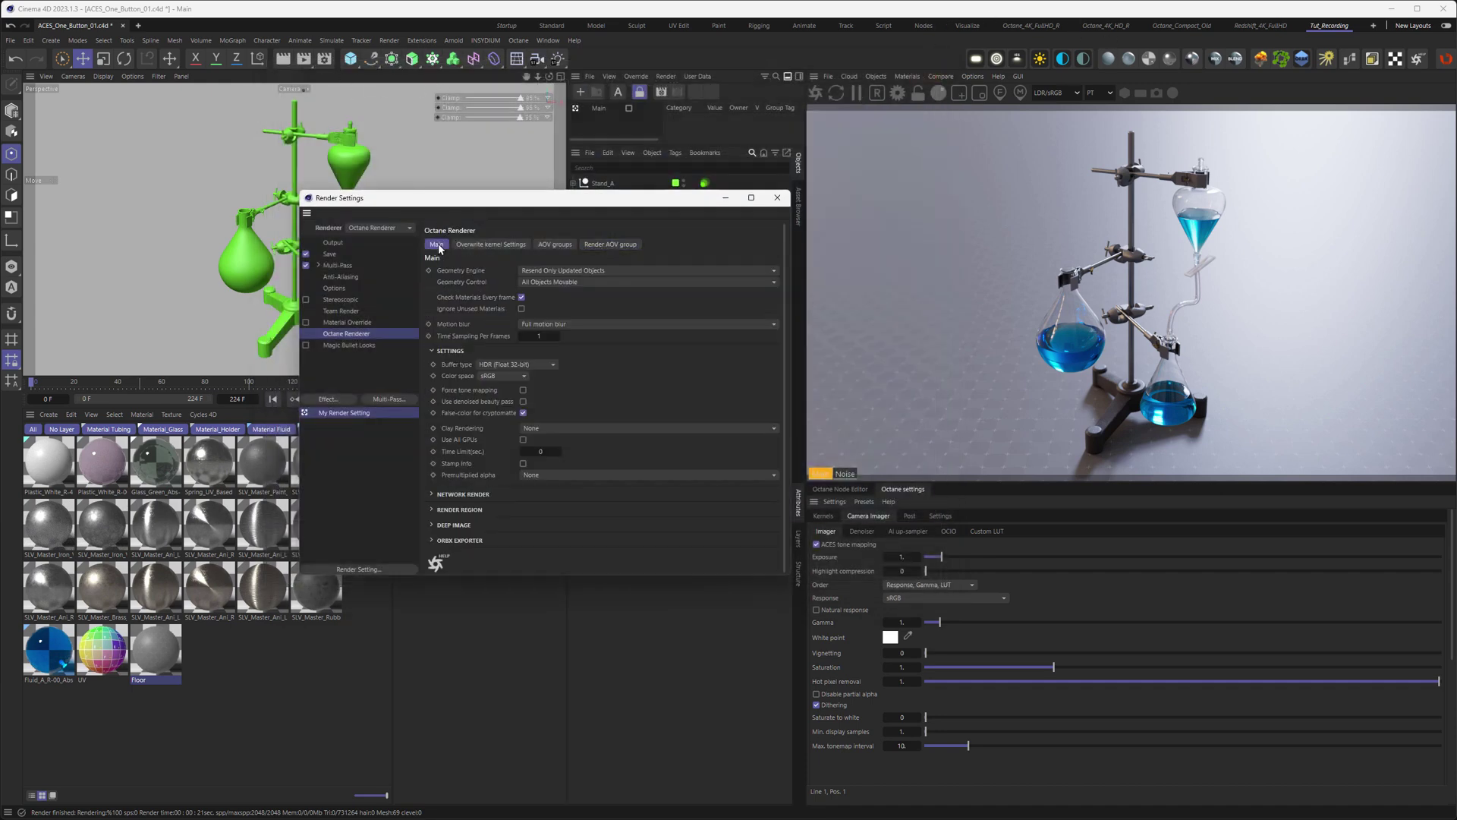
pyautogui.click(481, 376)
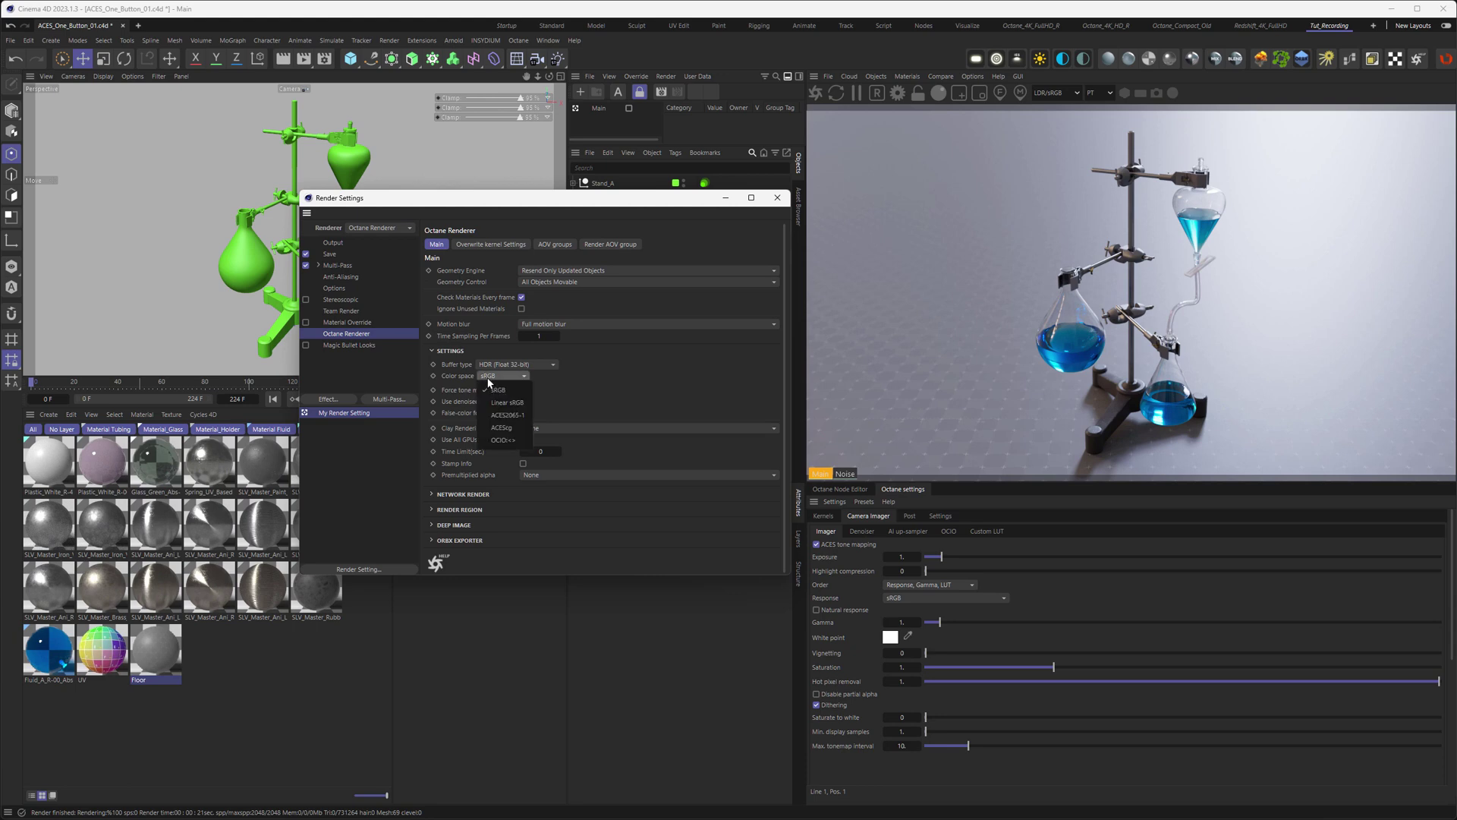
pyautogui.click(501, 428)
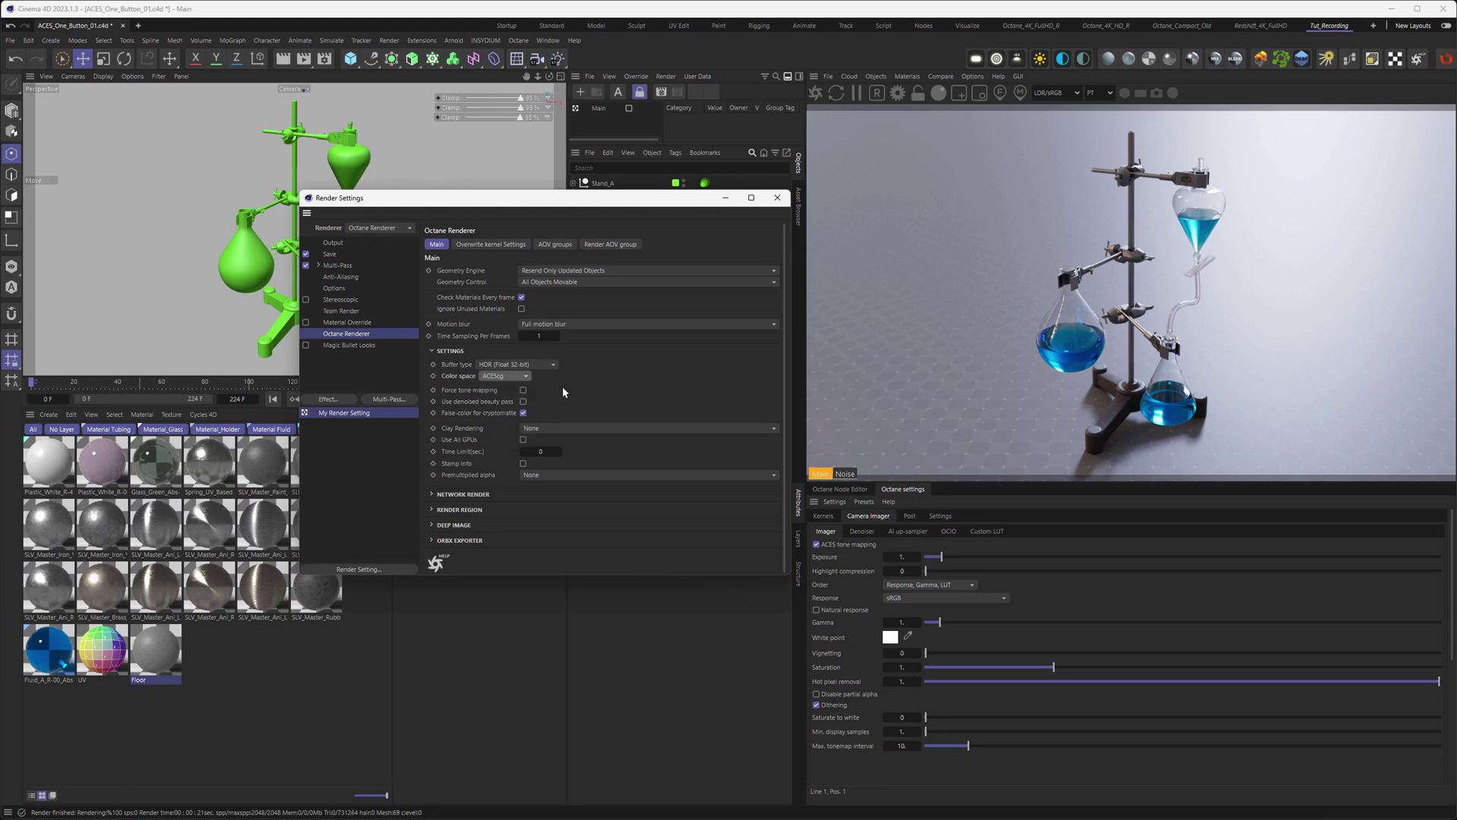
# Step: Switch the AOV output format to EXR(Octane) with DWAB compression
pyautogui.click(613, 244)
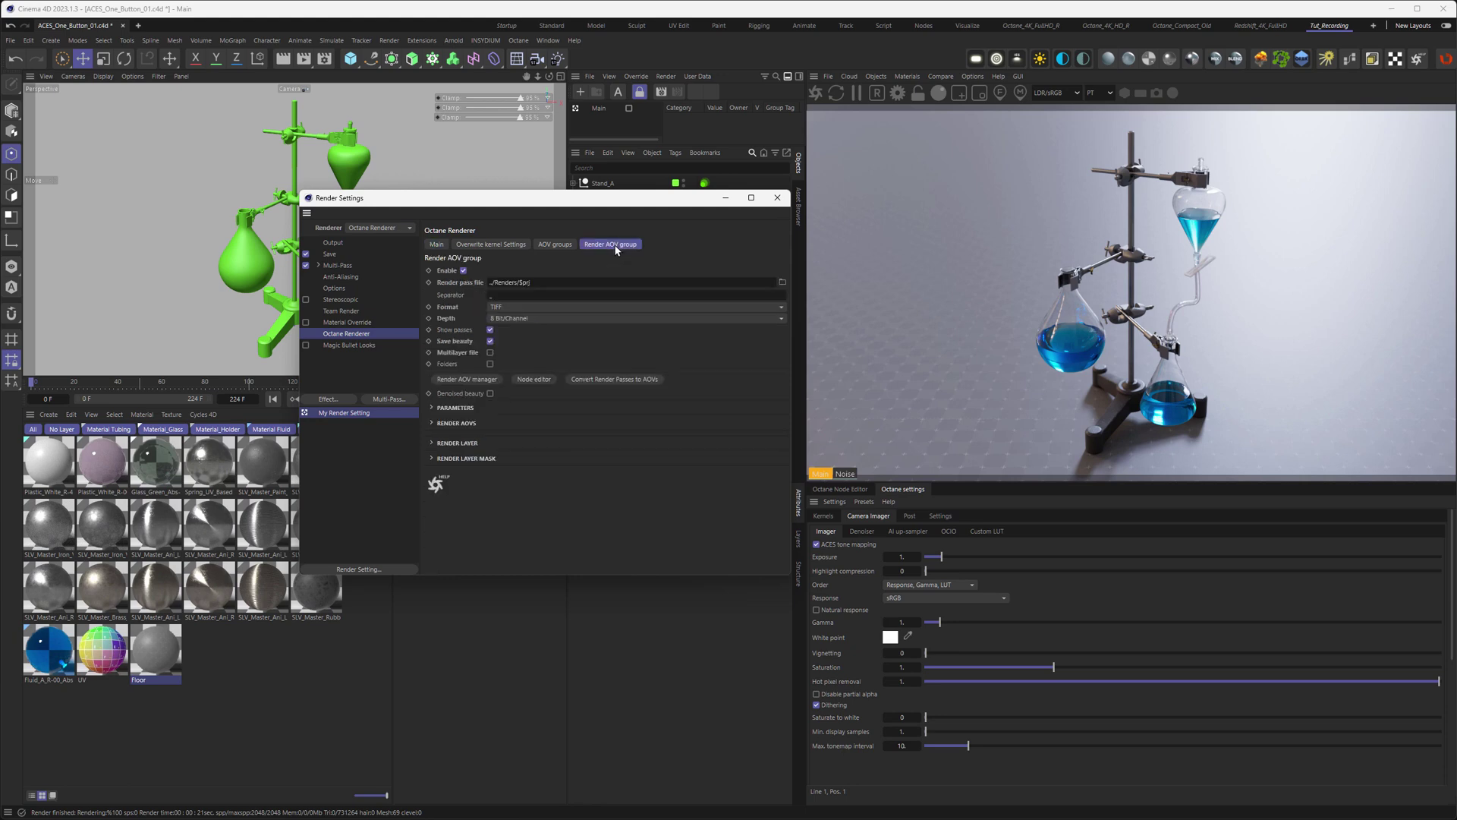
pyautogui.click(507, 307)
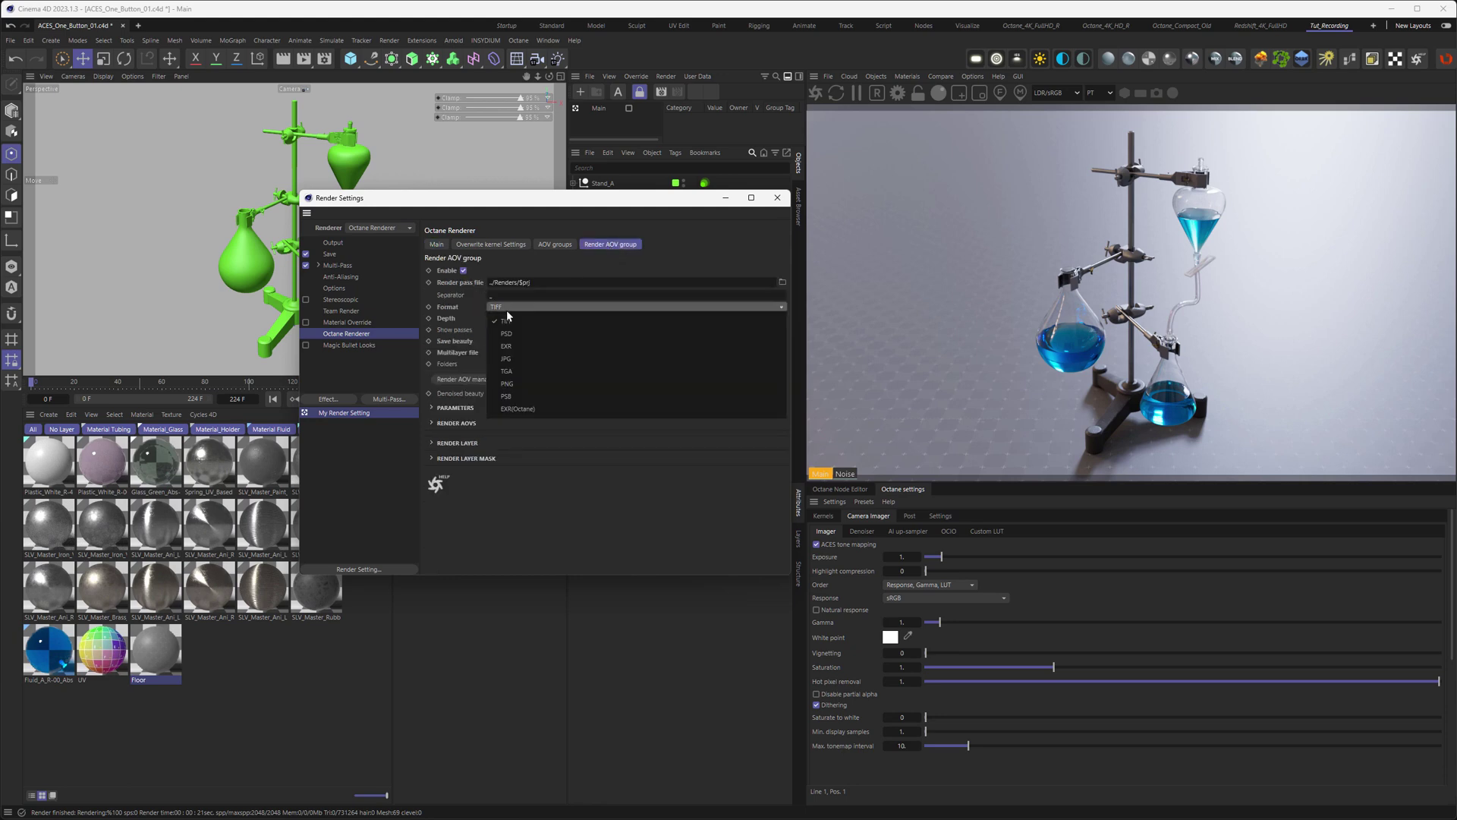
pyautogui.click(512, 409)
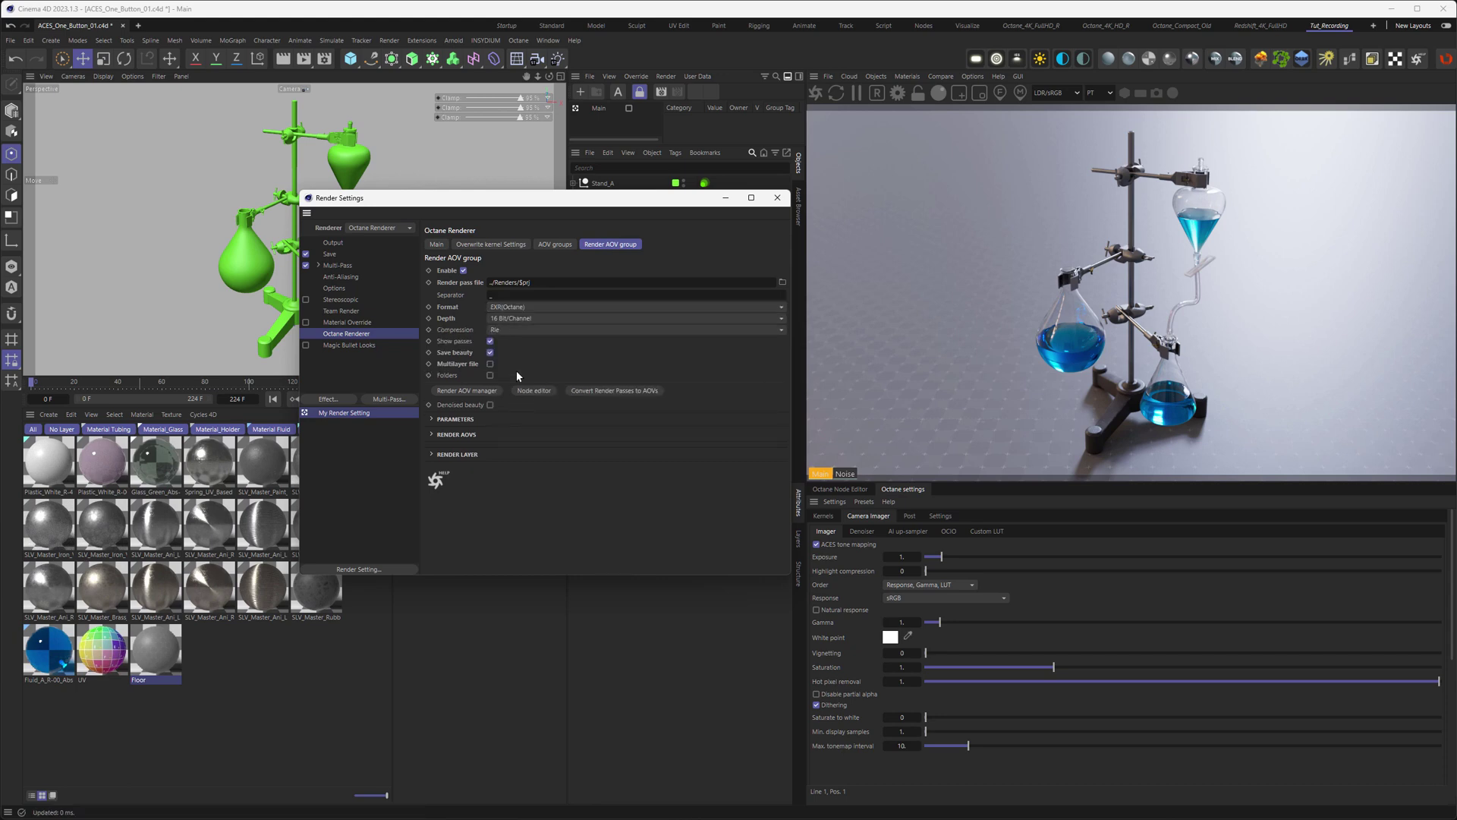
pyautogui.click(511, 329)
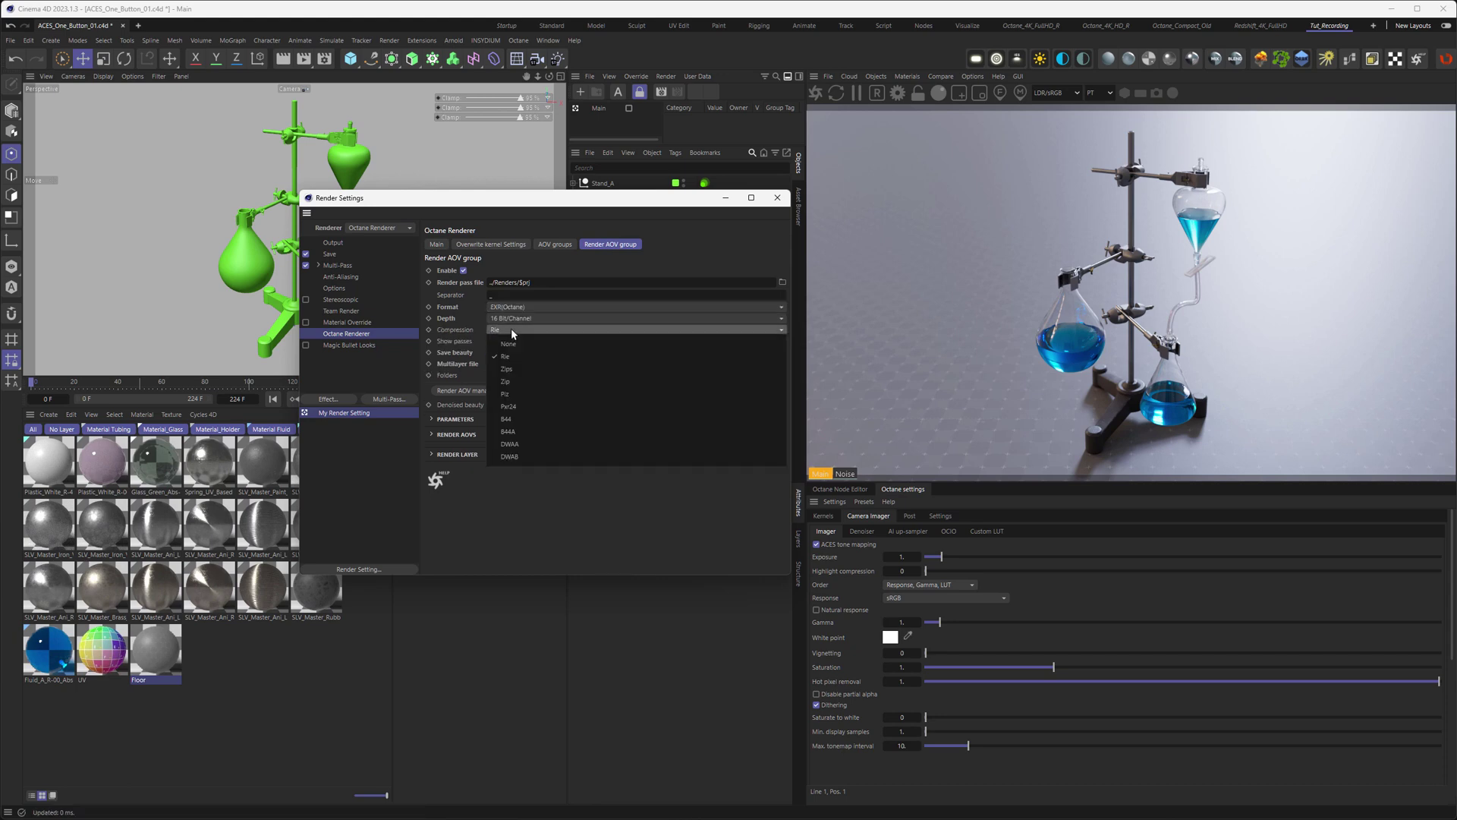
pyautogui.click(508, 458)
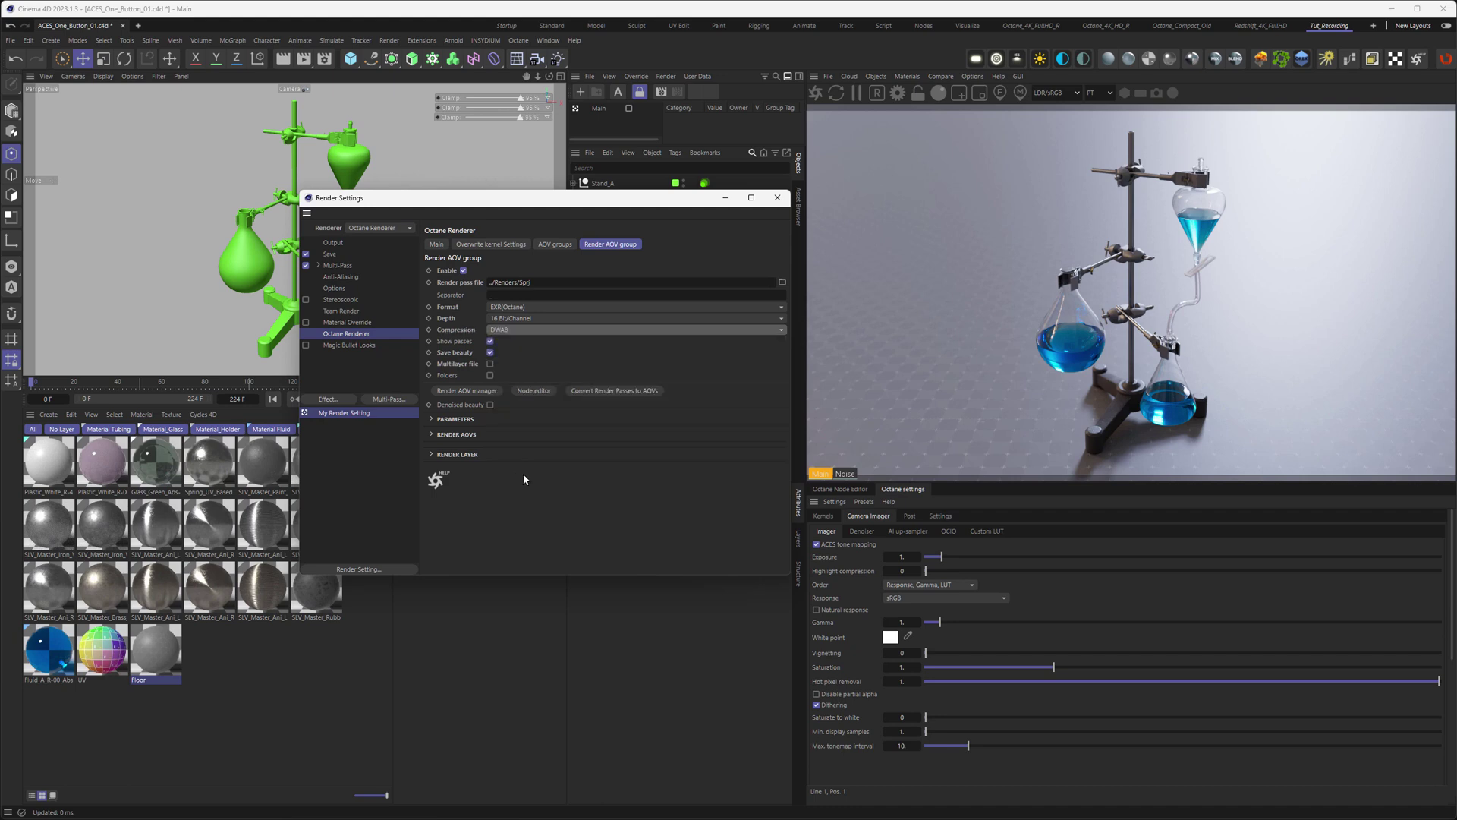
pyautogui.click(440, 244)
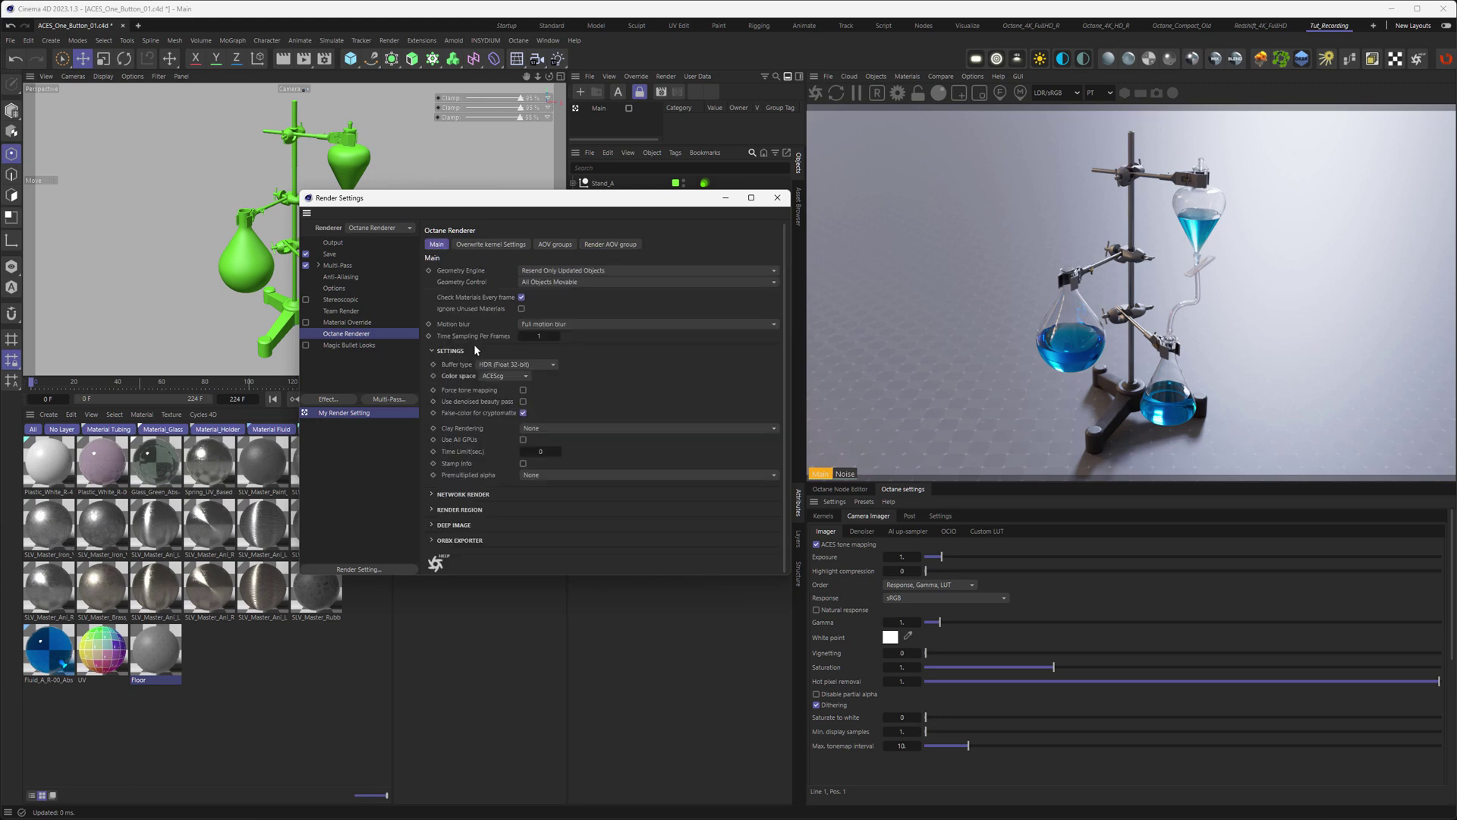